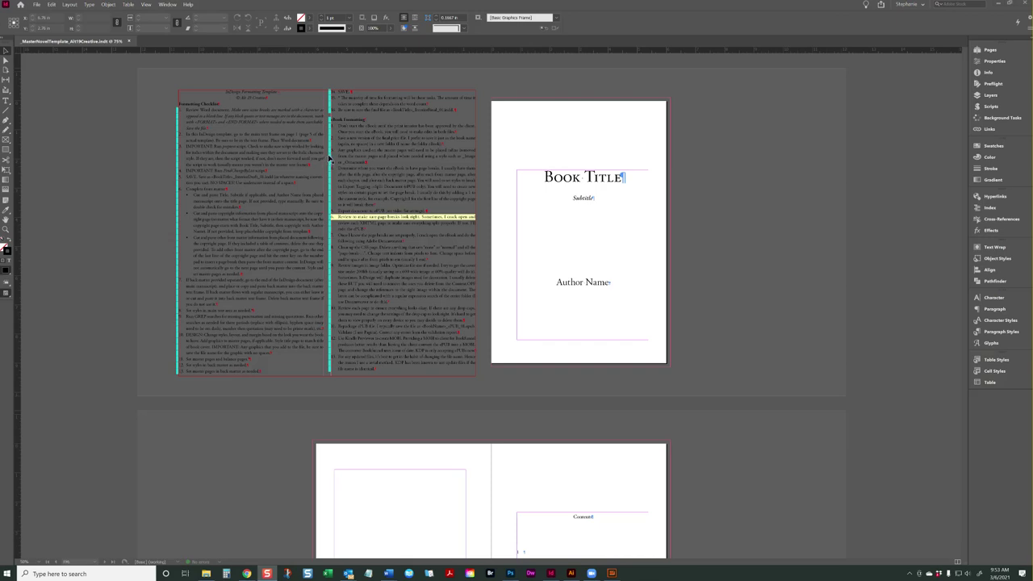
Toggle between Preview and Normal view modes to compare the title pages
key(w)
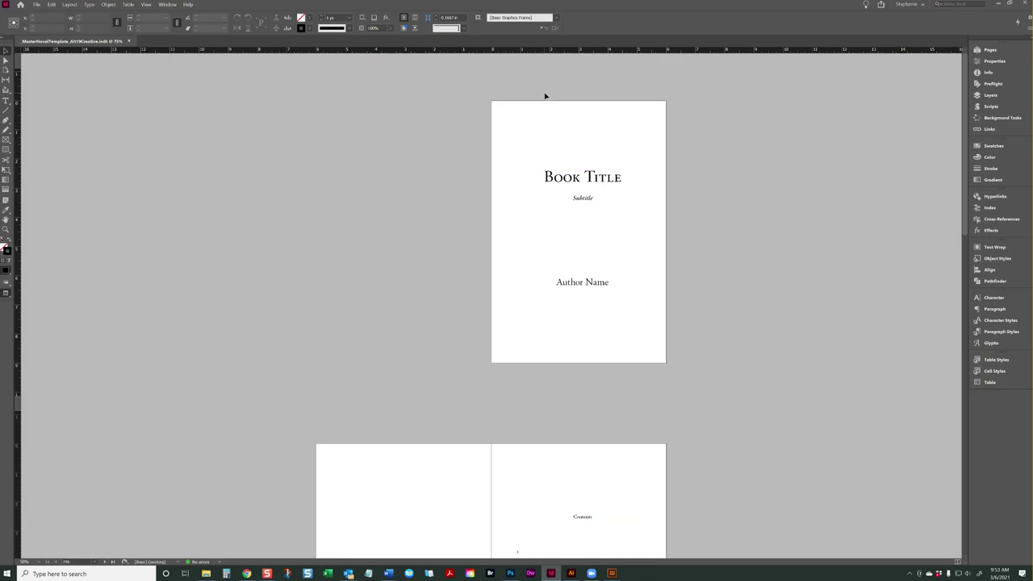
key(w)
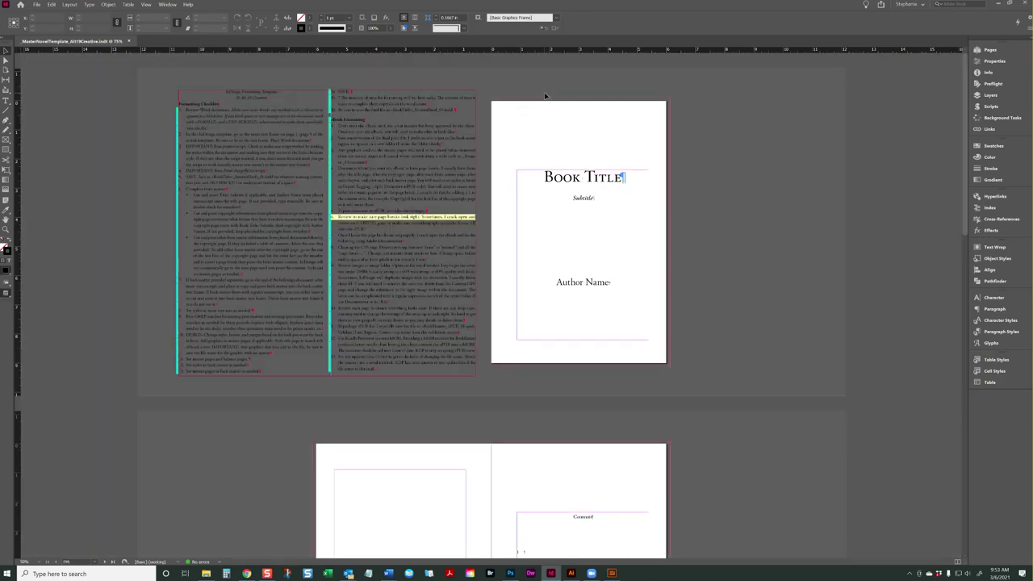
key(w)
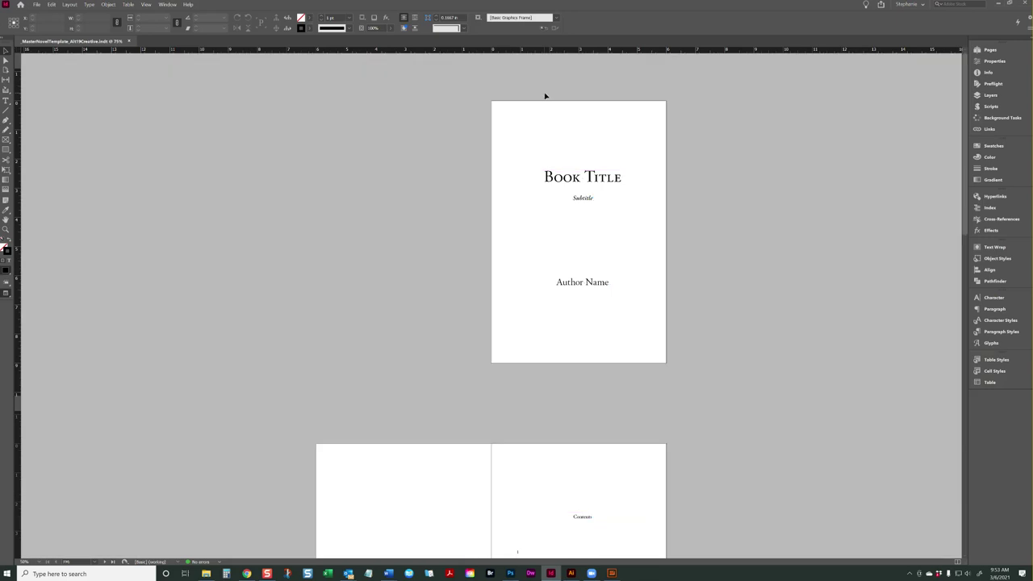
key(w)
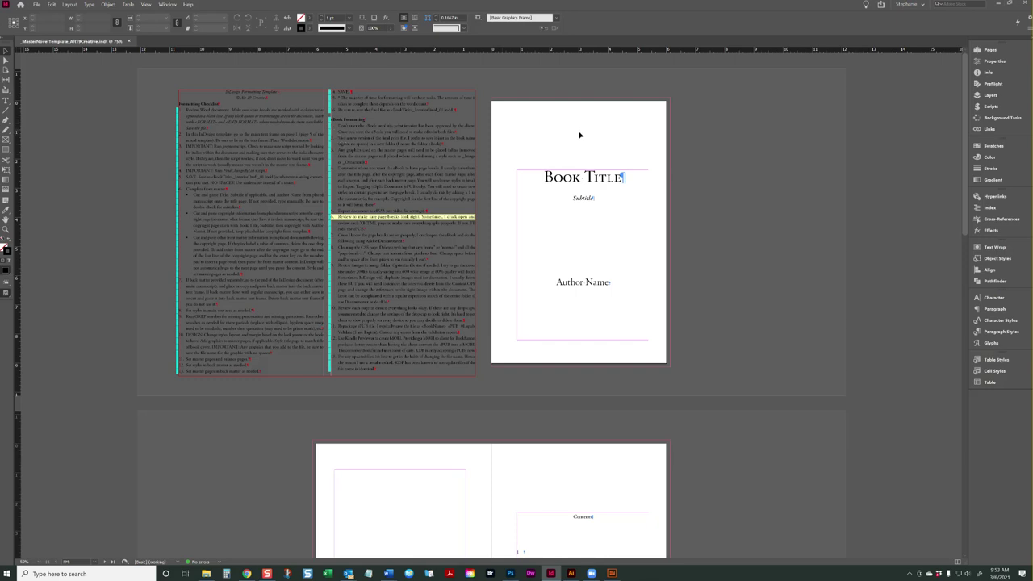
Scroll through the copyright, contents and manuscript spreads in Preview, then return to Normal view
key(w)
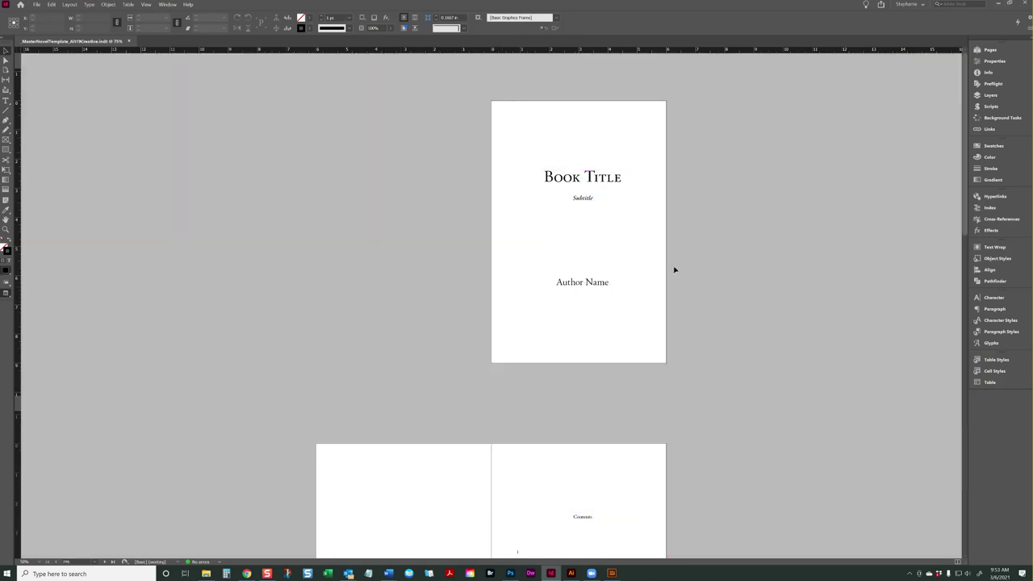
scroll(601, 242, down, 5)
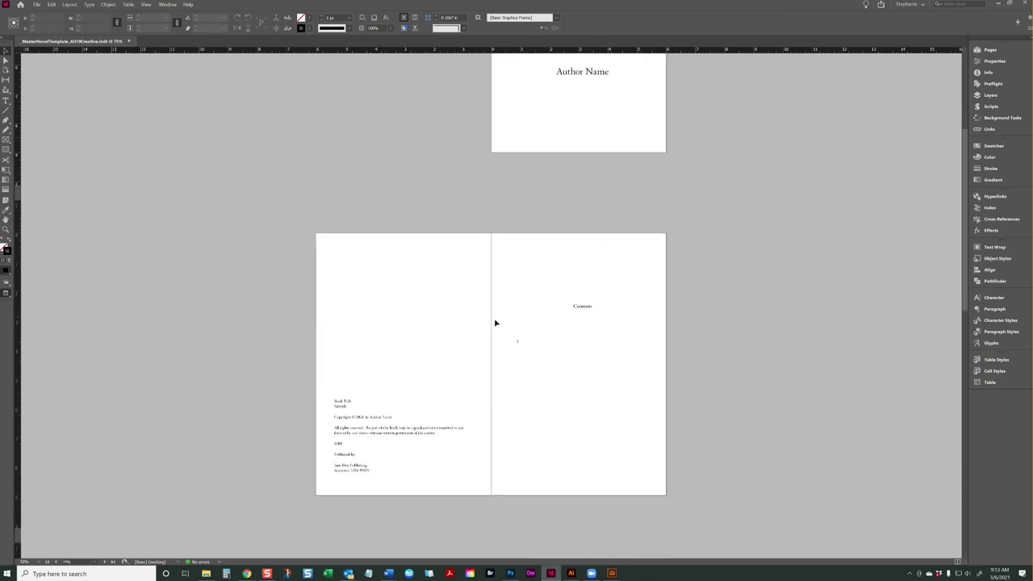
scroll(644, 354, down, 8)
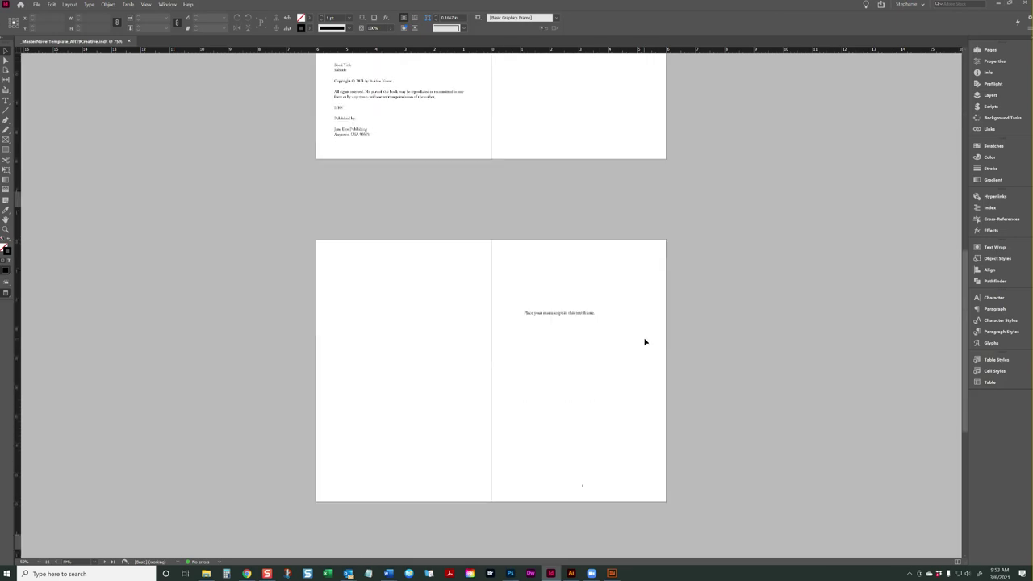
scroll(625, 295, up, 8)
scroll(624, 297, up, 4)
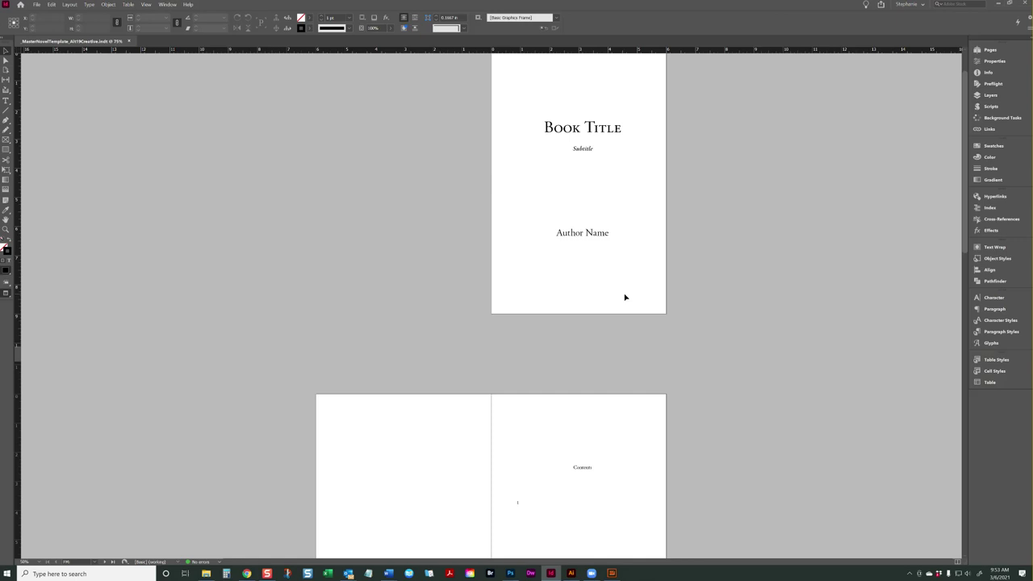
key(w)
scroll(623, 260, up, 1)
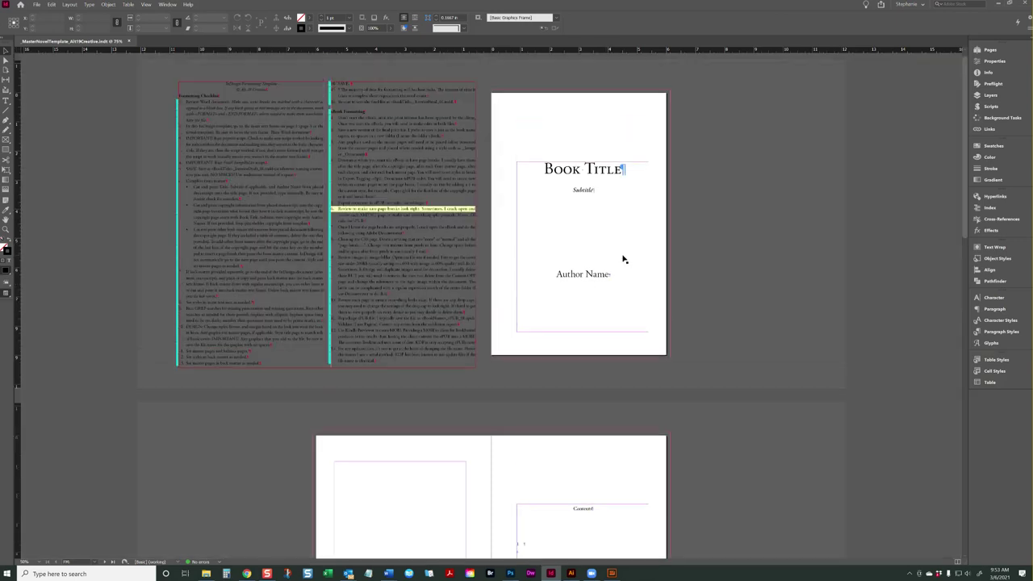
click(624, 173)
triple_click(624, 174)
click(628, 169)
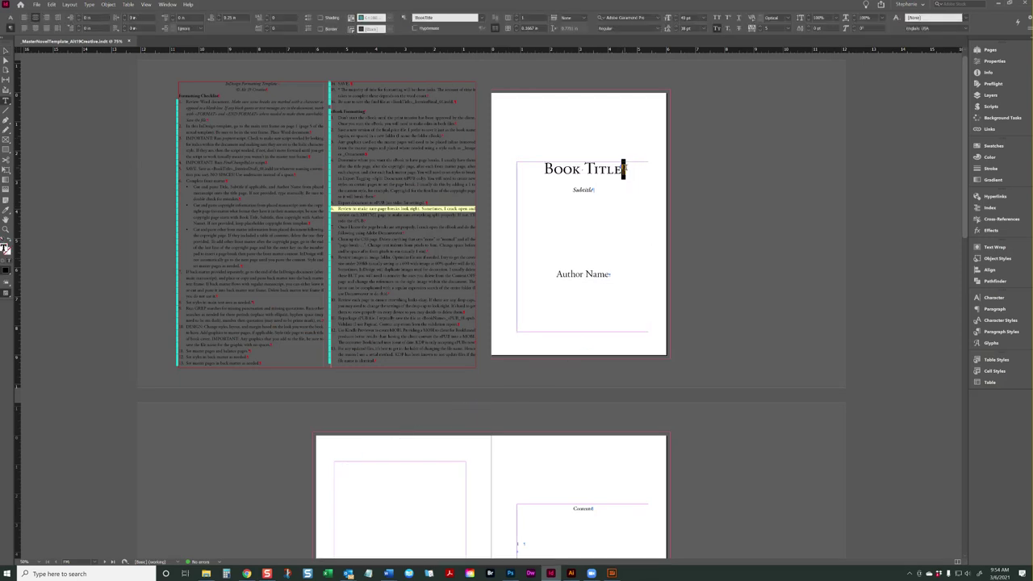
click(595, 190)
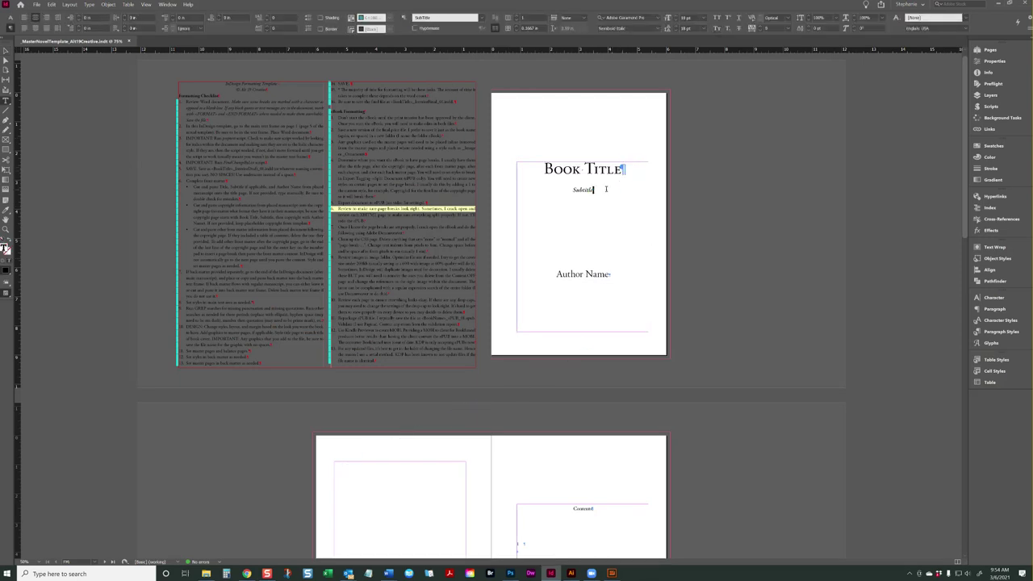
click(89, 5)
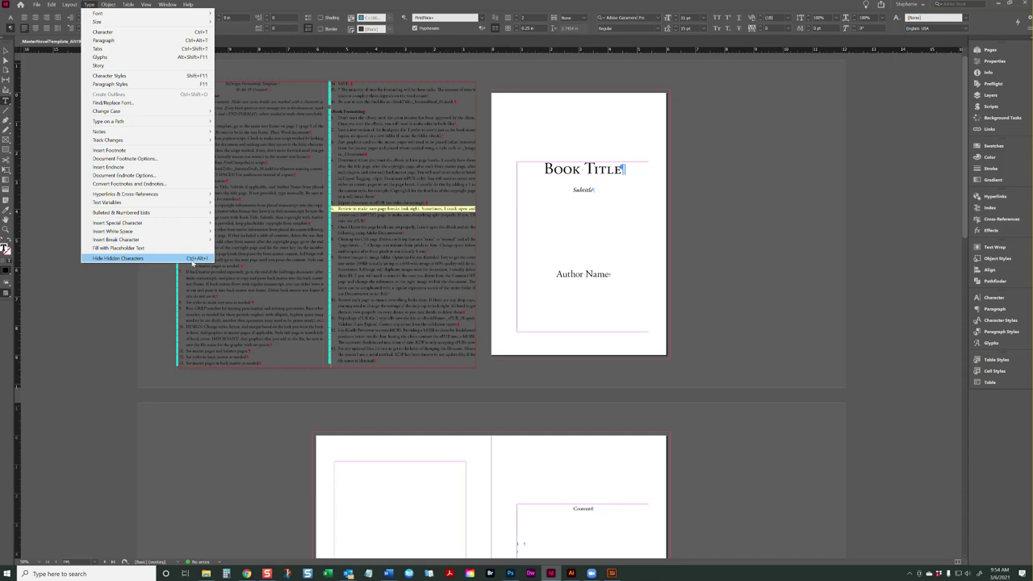
click(10, 55)
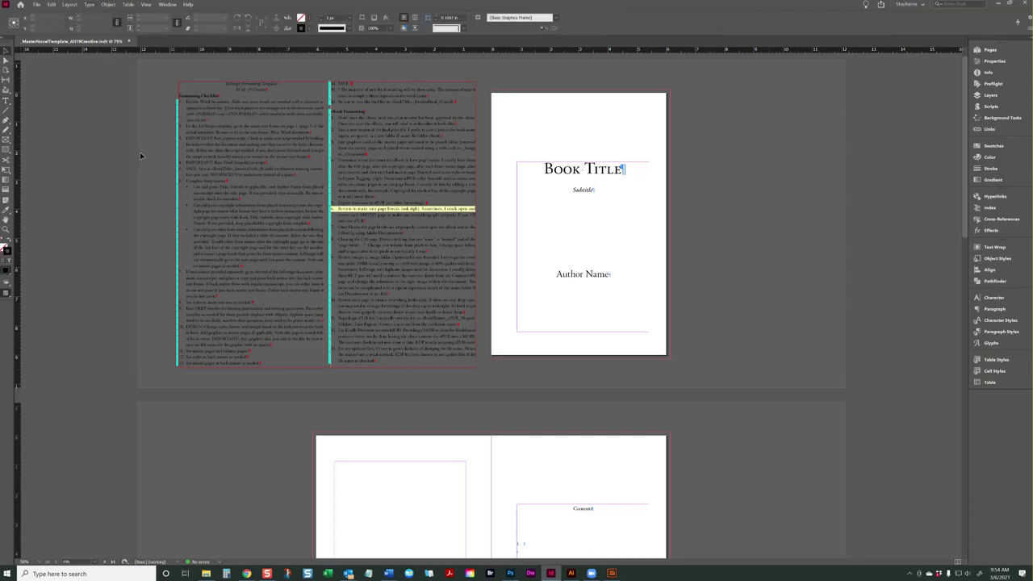
key(ctrl+alt+i)
key(ctrl+alt+i)
click(165, 5)
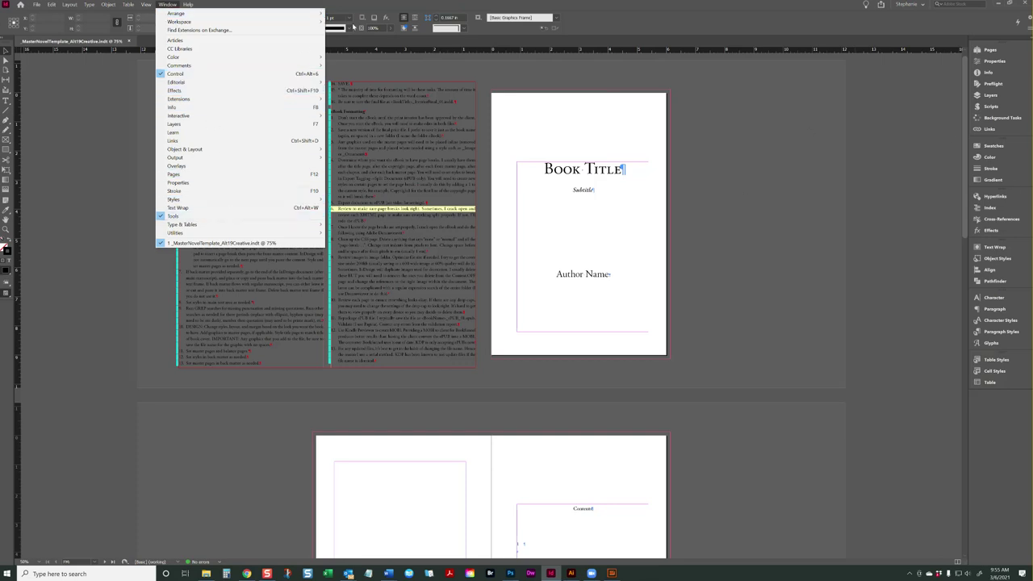
click(95, 46)
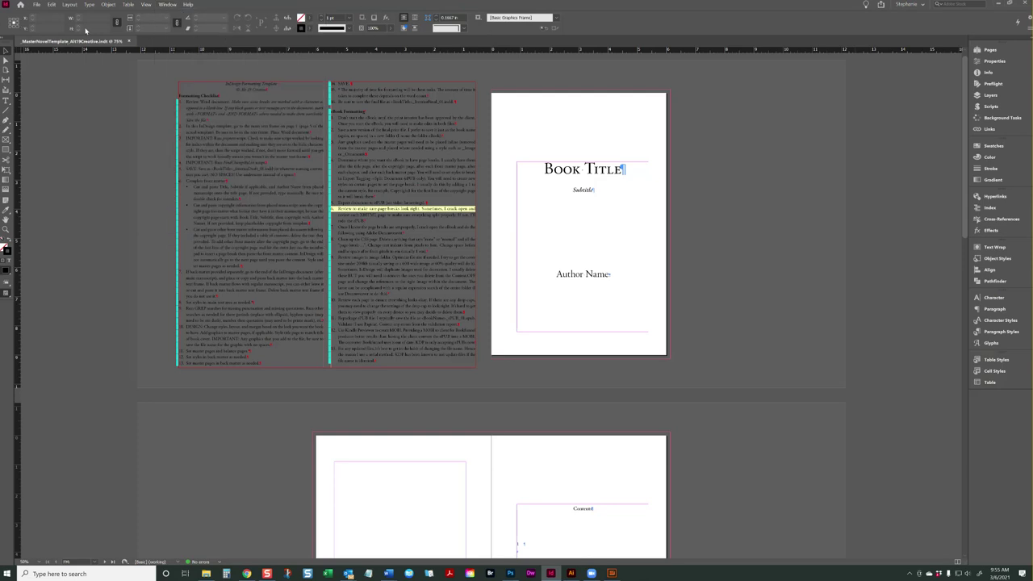
double_click(395, 147)
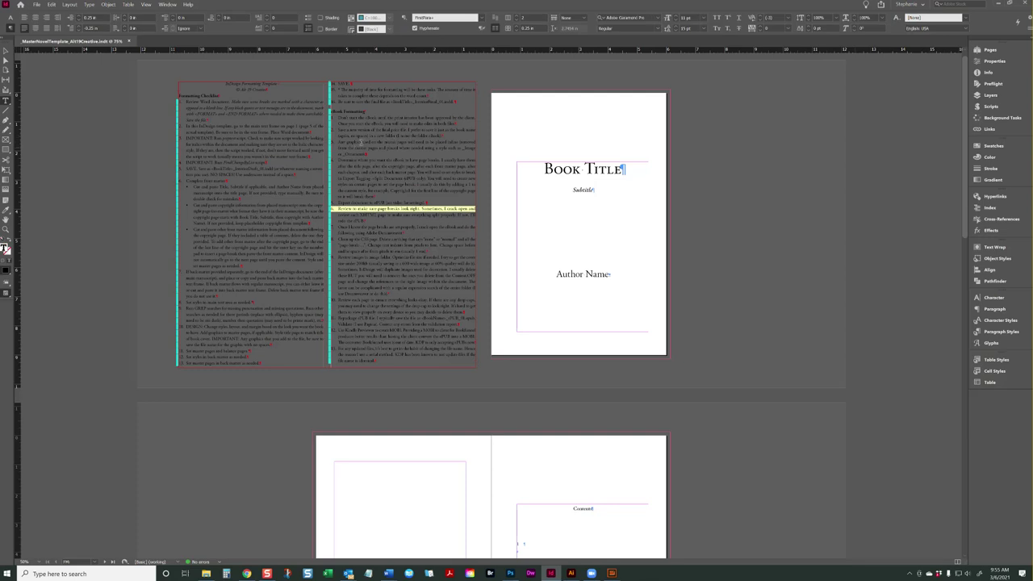
drag(339, 140, 387, 154)
click(386, 153)
click(11, 18)
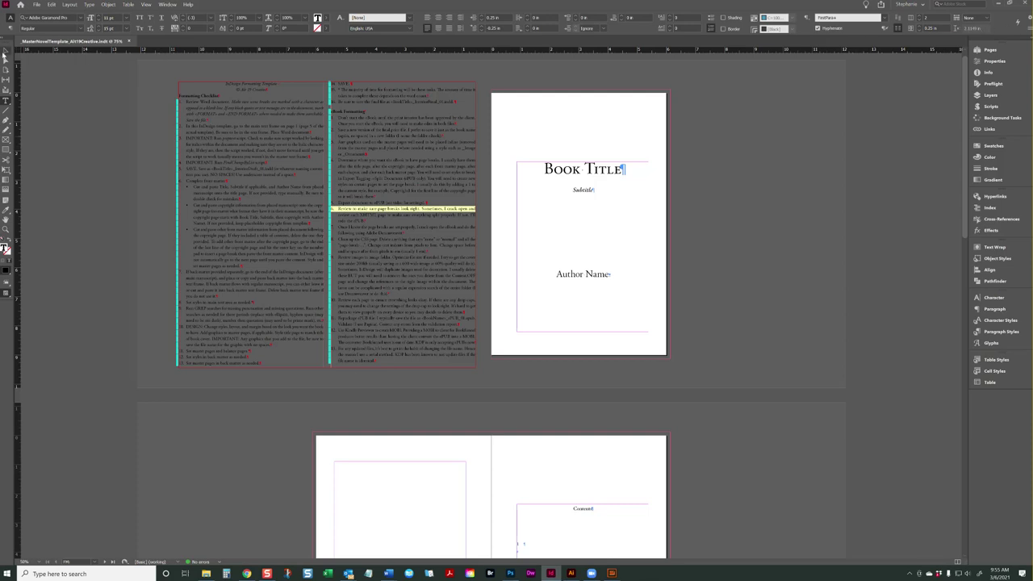
click(6, 51)
click(670, 158)
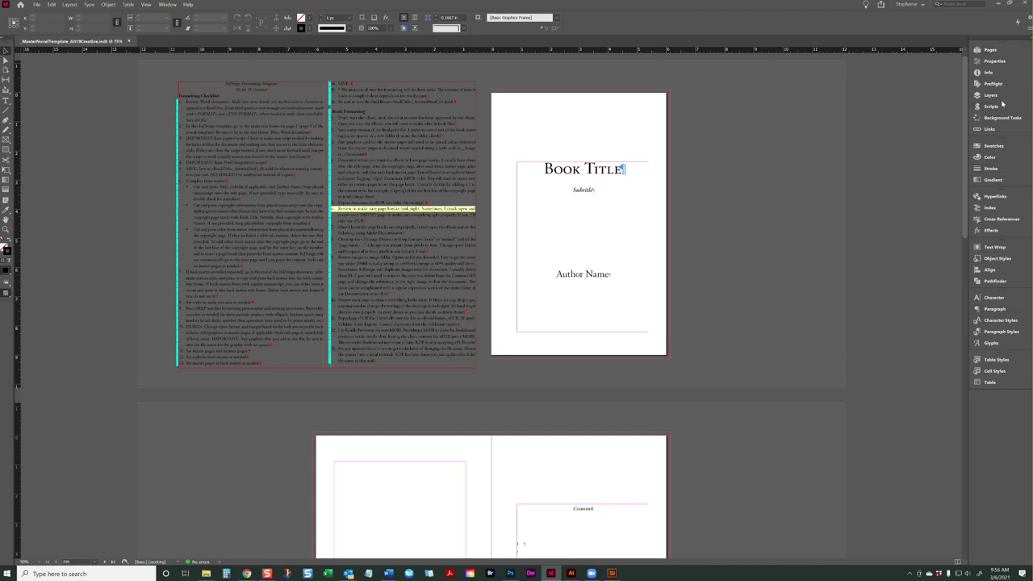
click(912, 4)
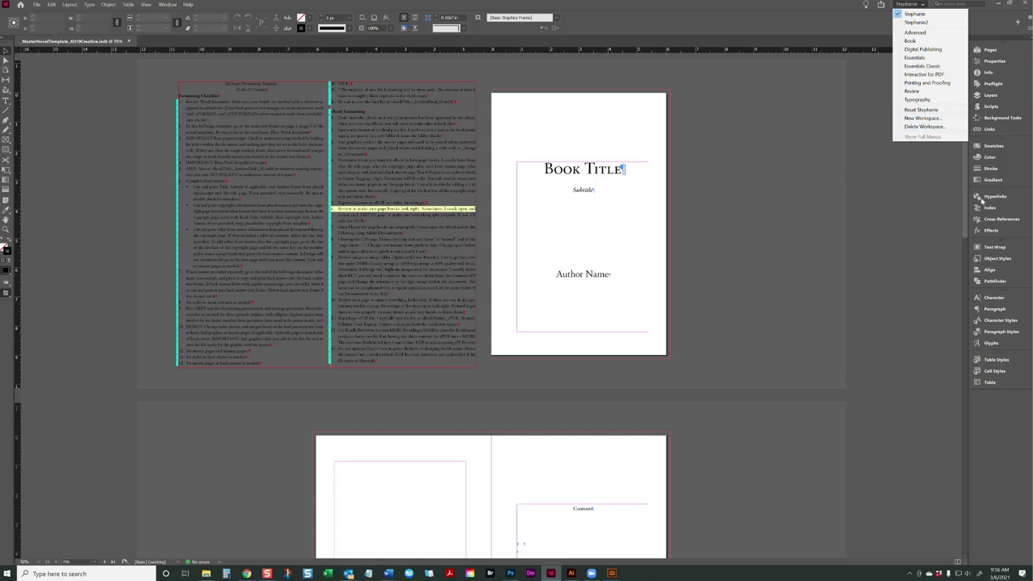
click(864, 244)
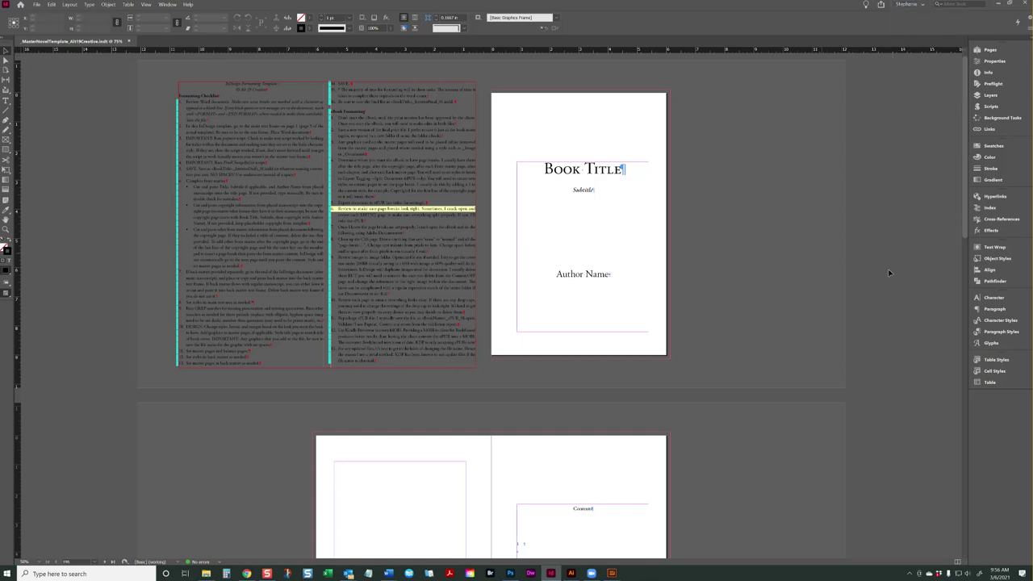
drag(991, 298, 761, 216)
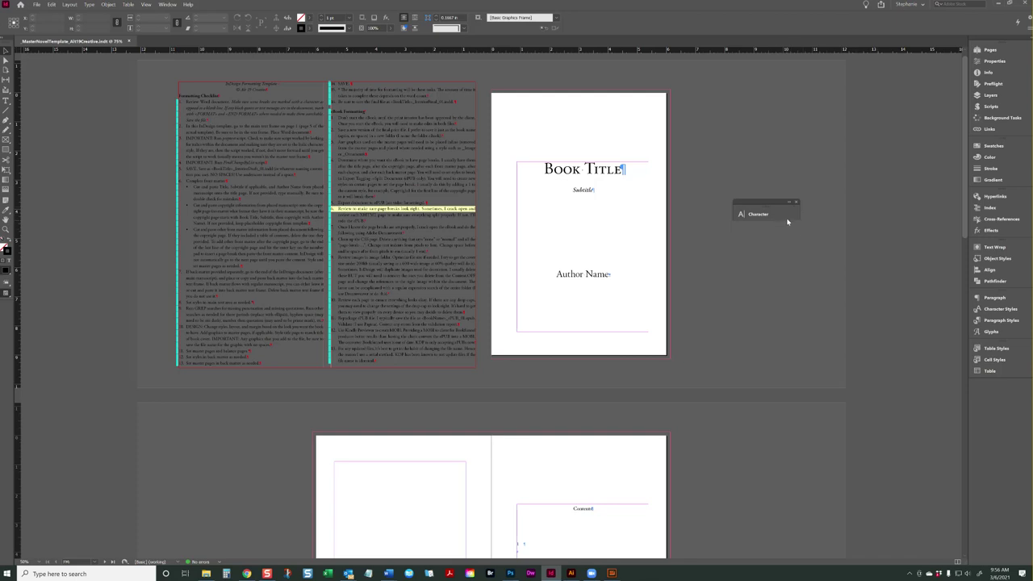
click(796, 201)
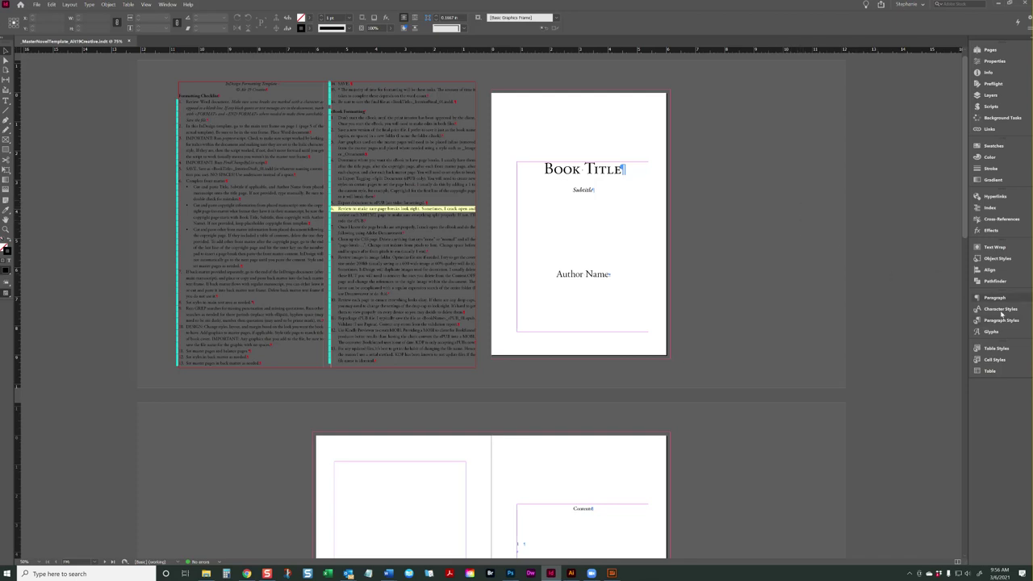
click(904, 5)
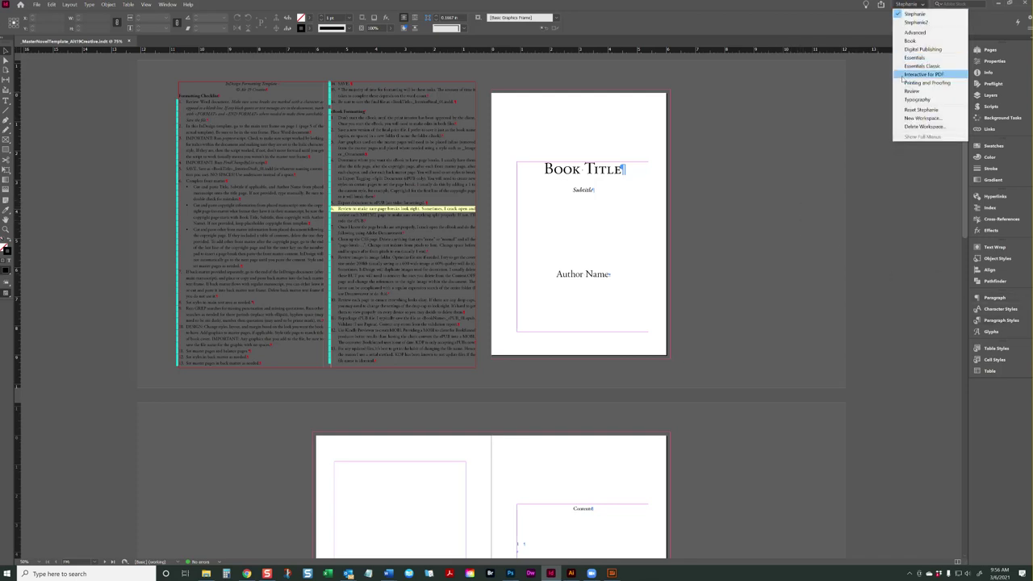
click(921, 110)
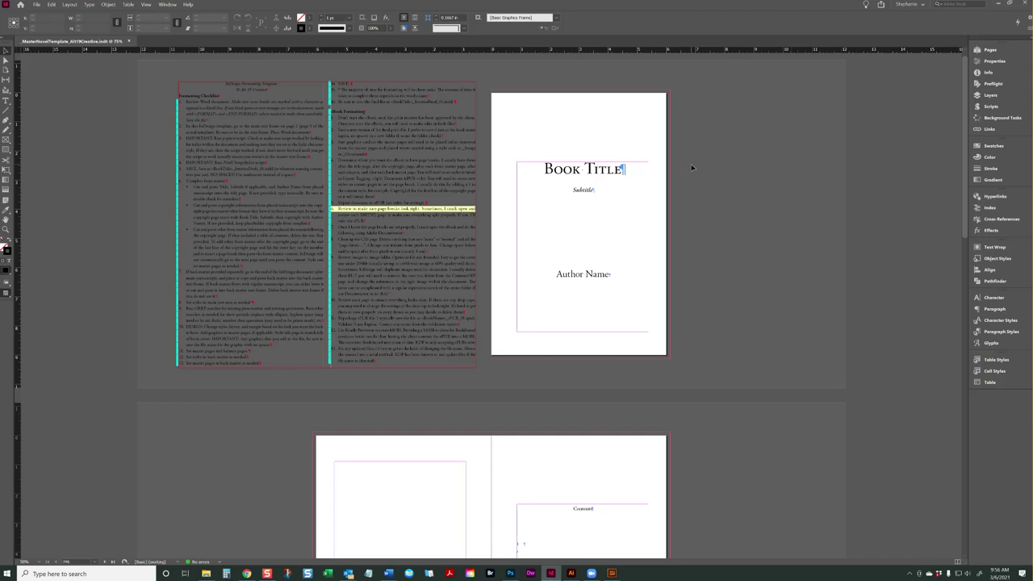
Select the title-page text frame and scroll between it and the threaded copyright frame
click(643, 186)
scroll(599, 160, down, 3)
scroll(599, 160, up, 3)
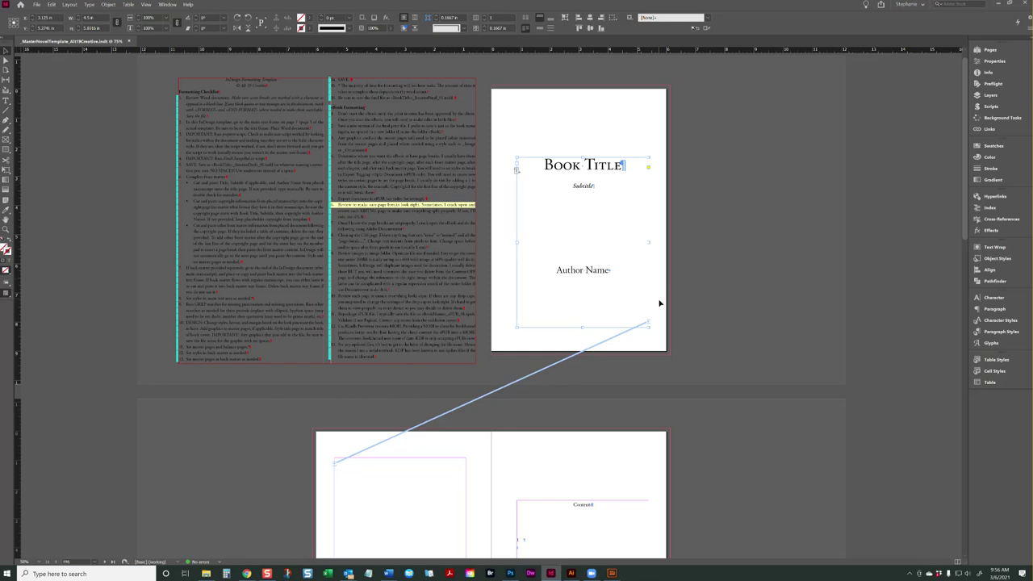
scroll(501, 411, down, 5)
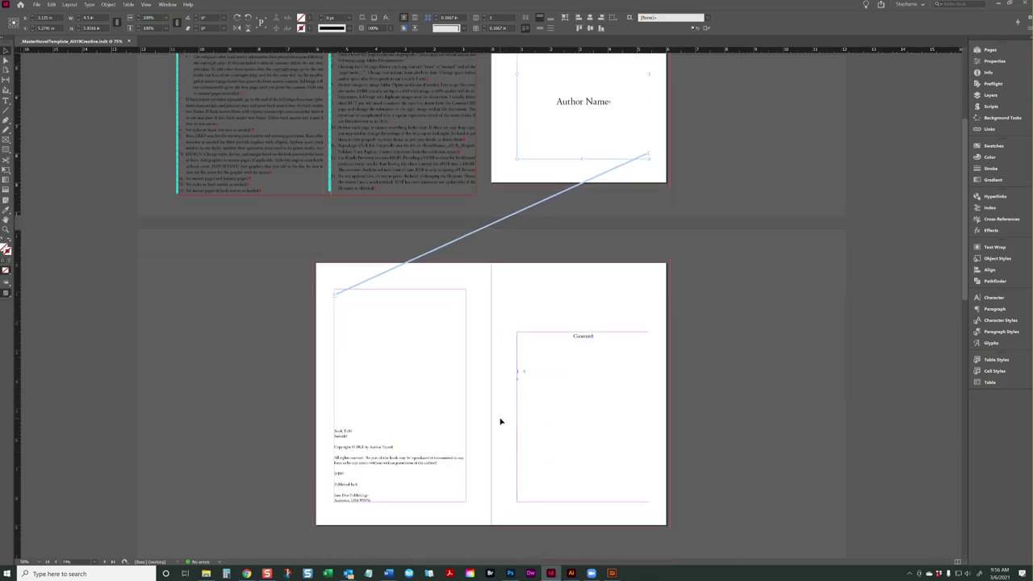
scroll(500, 421, up, 2)
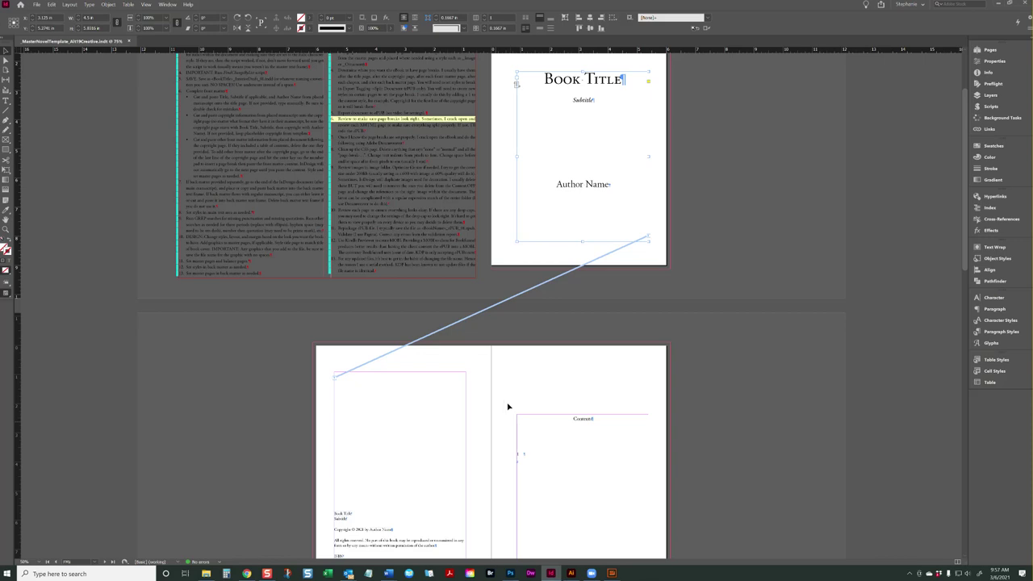
scroll(519, 360, up, 1)
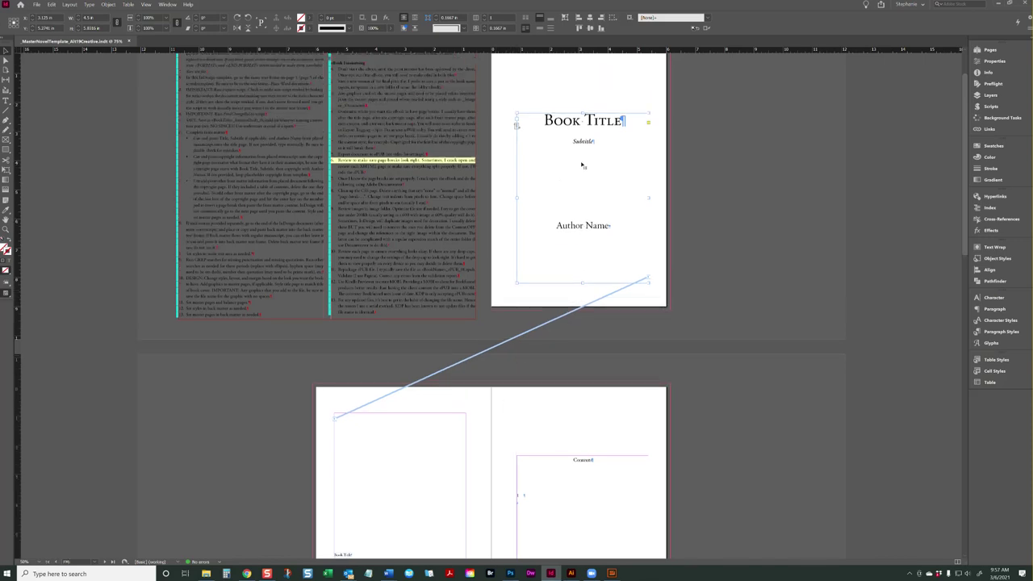
scroll(590, 140, down, 2)
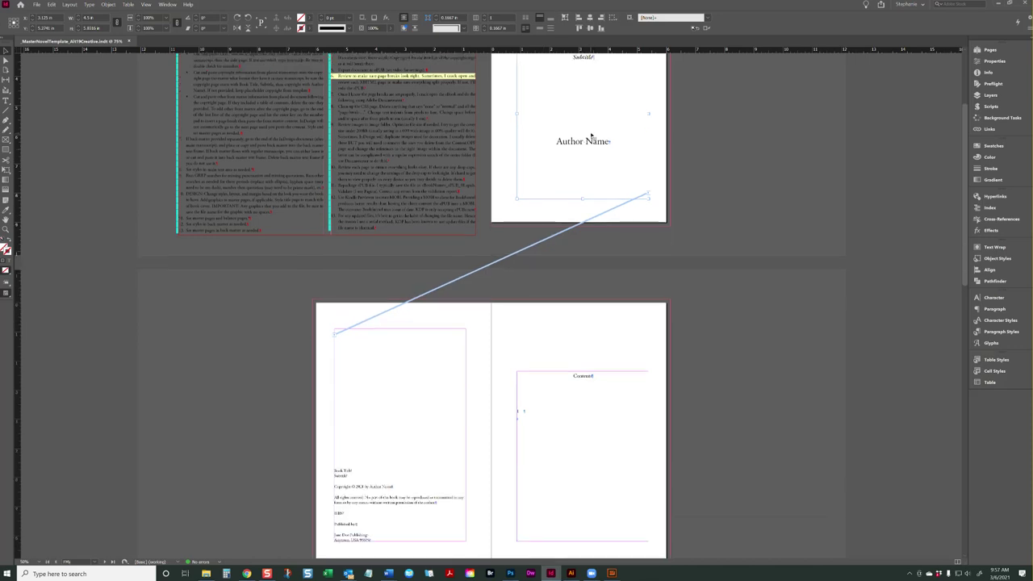
click(397, 407)
double_click(391, 538)
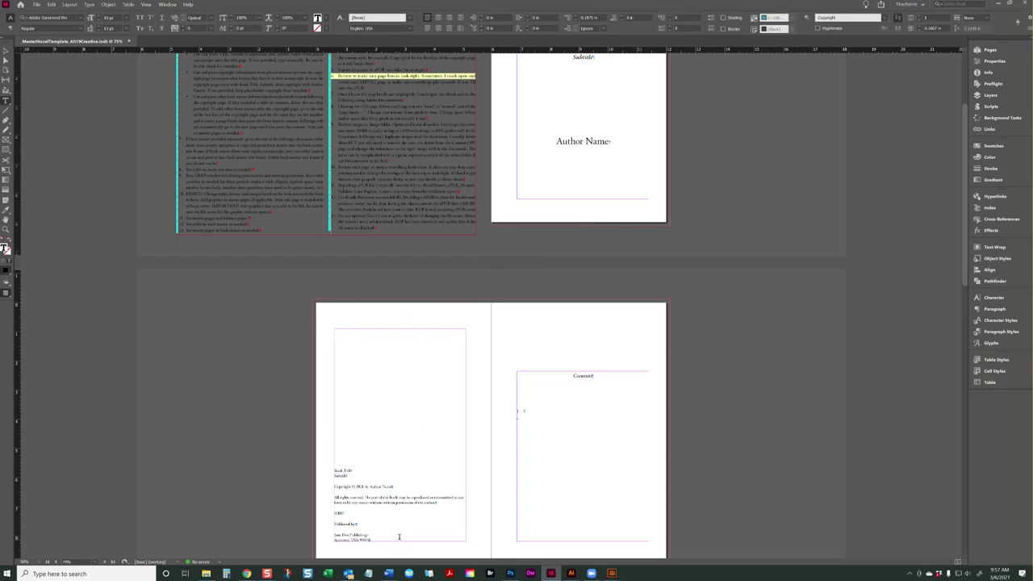
key(ctrl+equal)
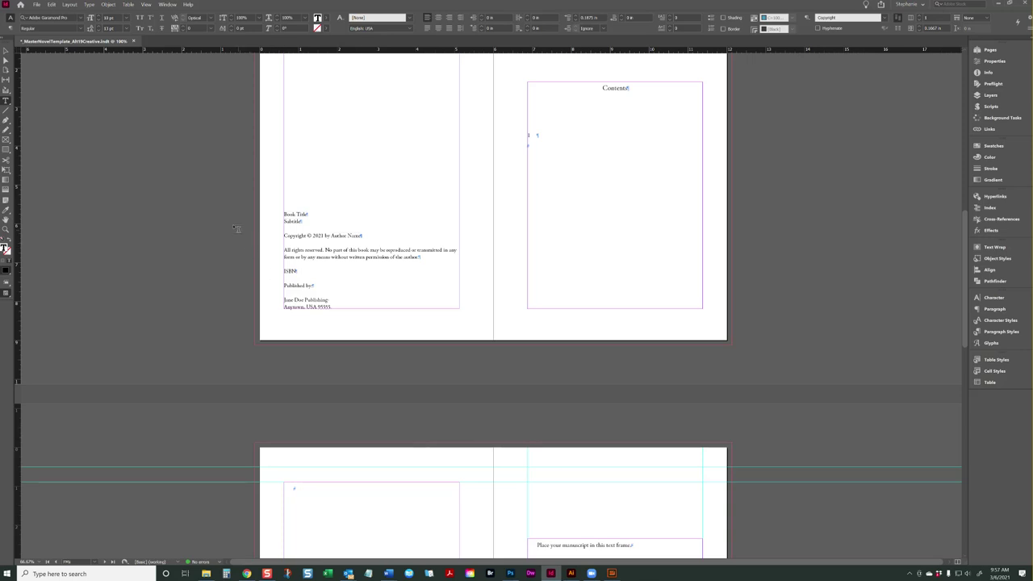
click(88, 5)
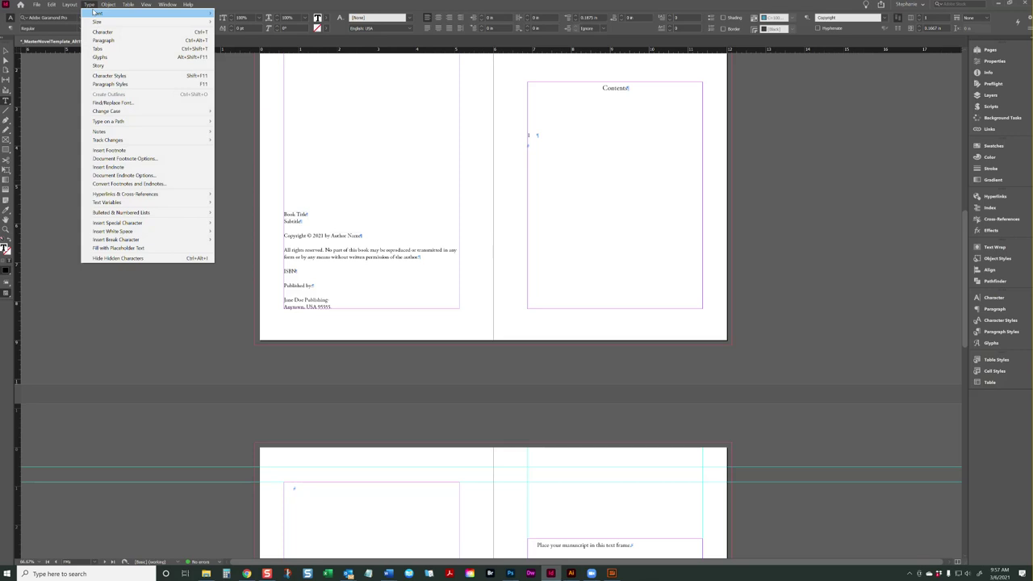
mouse_move(115, 240)
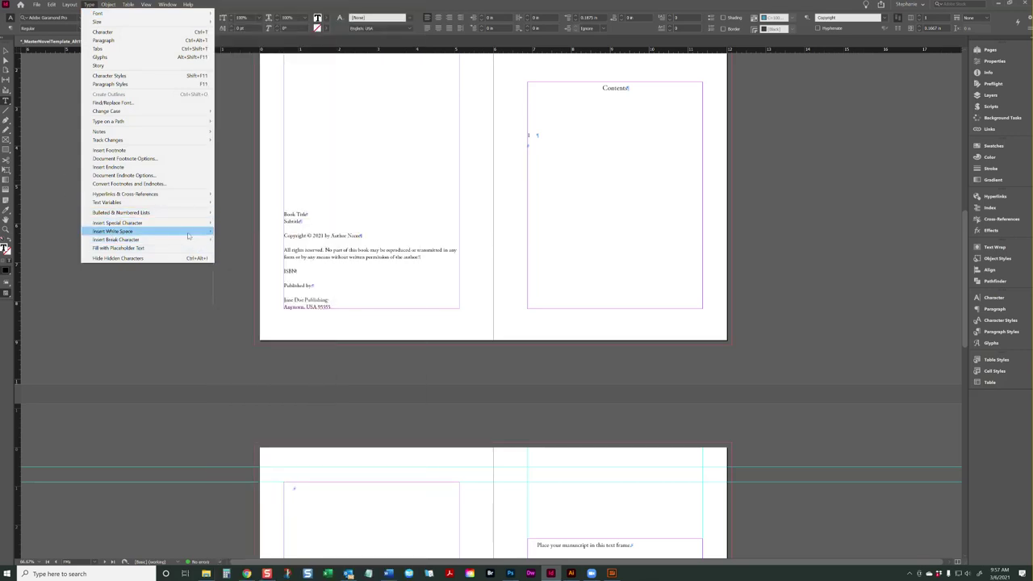
mouse_move(189, 234)
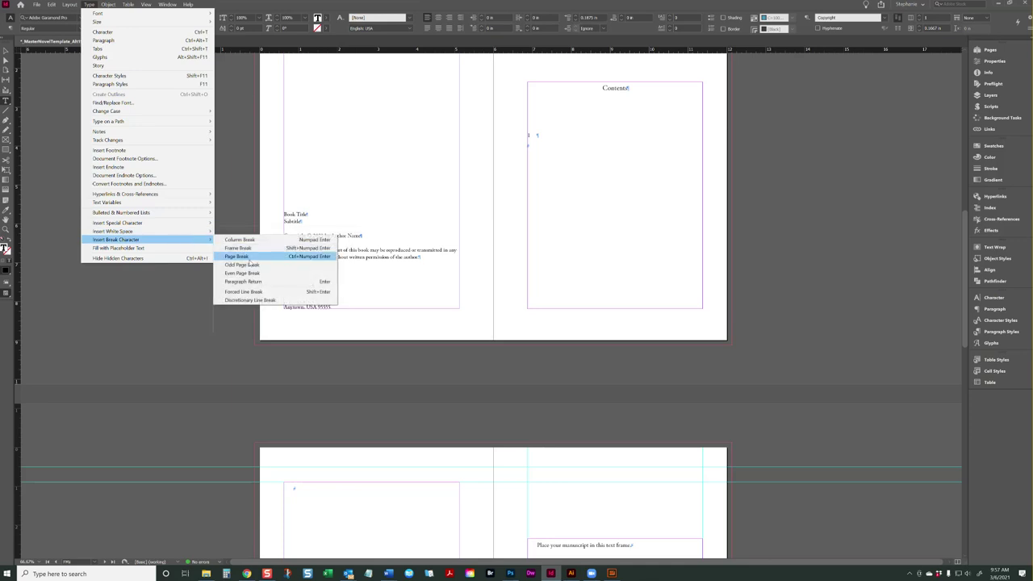
Dismiss the command list and undo the trial page break after the copyright text
click(381, 9)
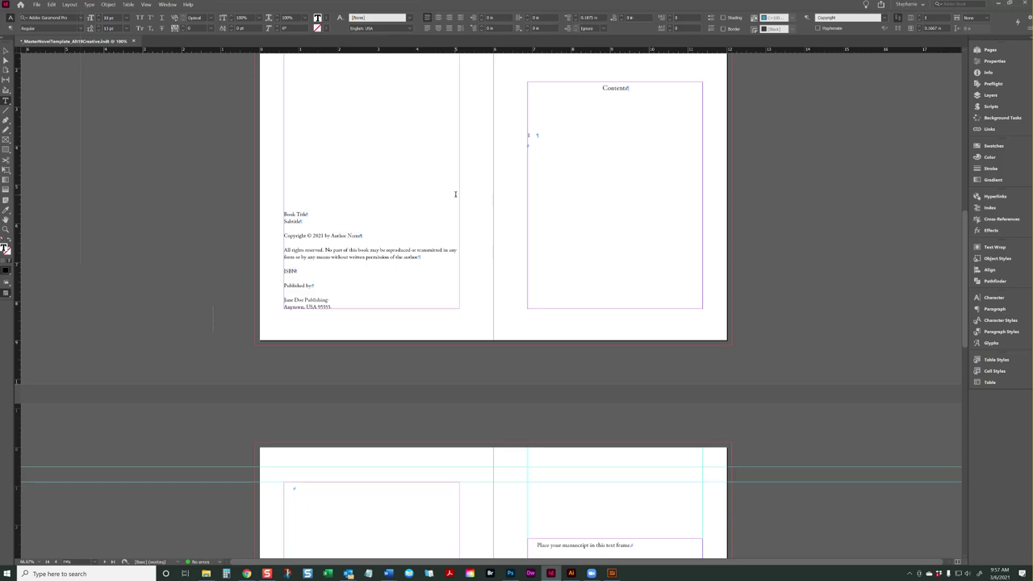
key(ctrl+z)
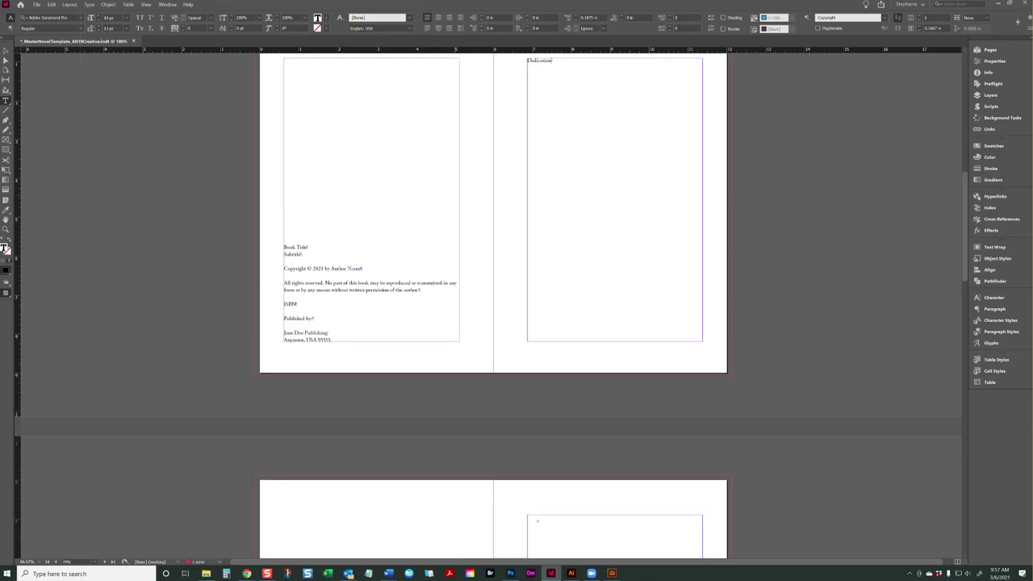
key(ctrl+z)
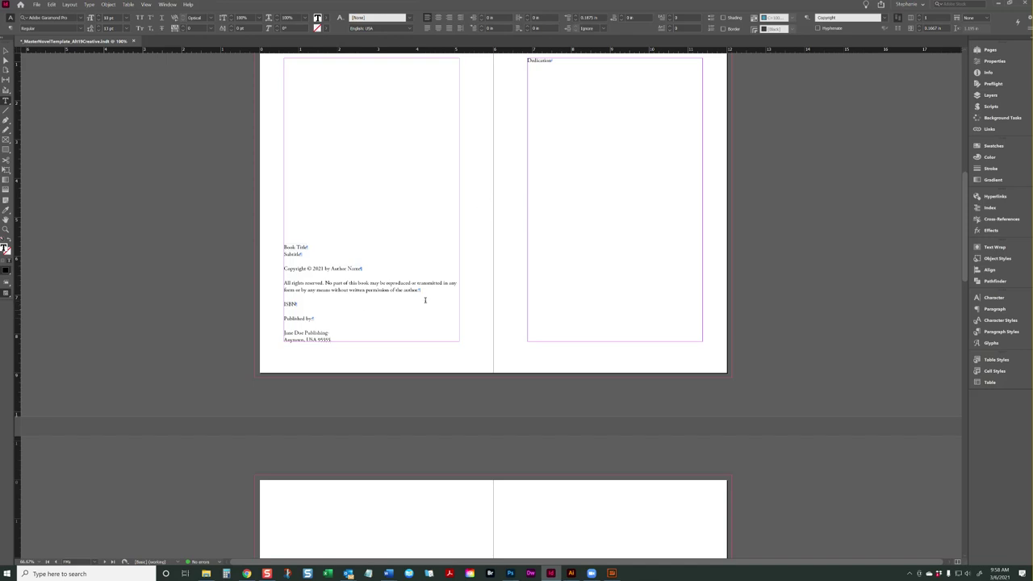
Delete the page break and the stray 'Dedication' text after the address line
key(Delete)
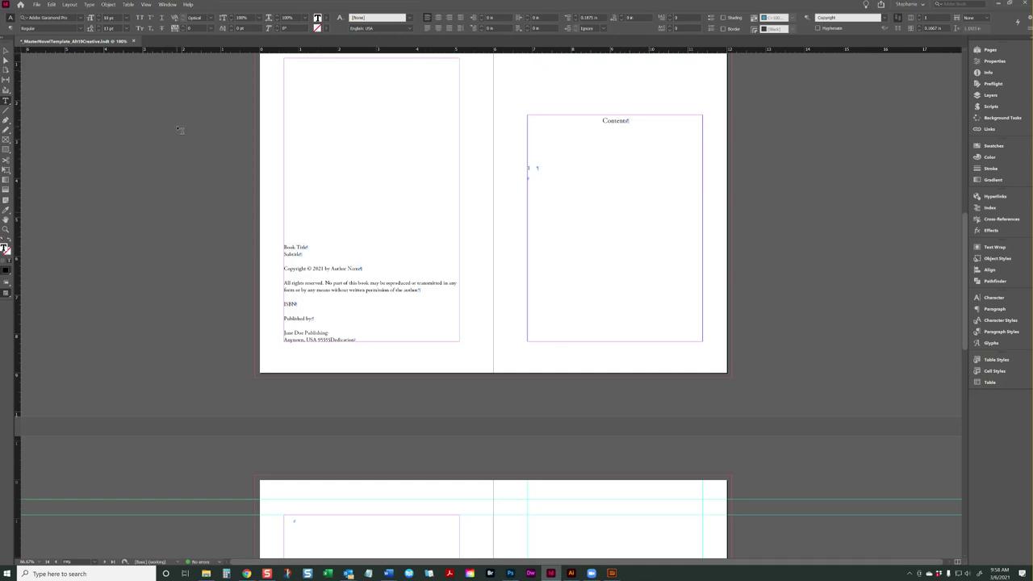
key(shift+End)
key(BackSpace)
Select the copyright and Contents text frames to show how they are threaded
scroll(618, 146, down, 5)
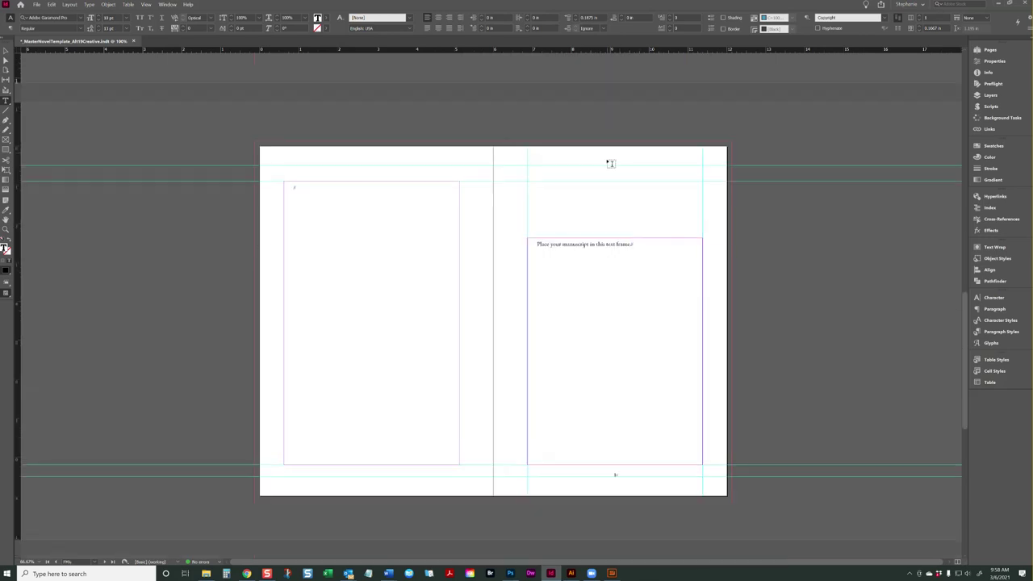
scroll(624, 253, up, 5)
click(7, 50)
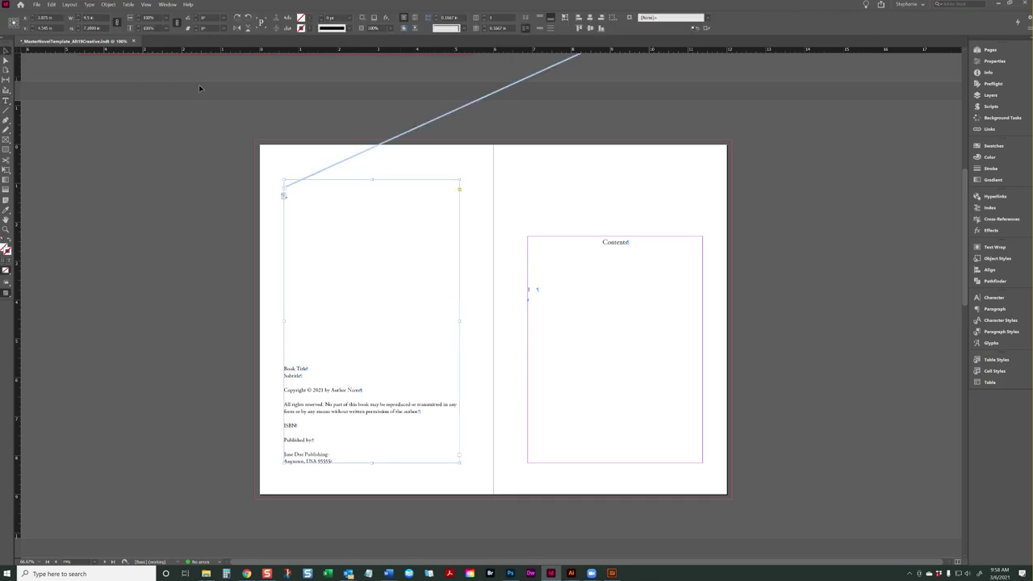
scroll(577, 119, up, 3)
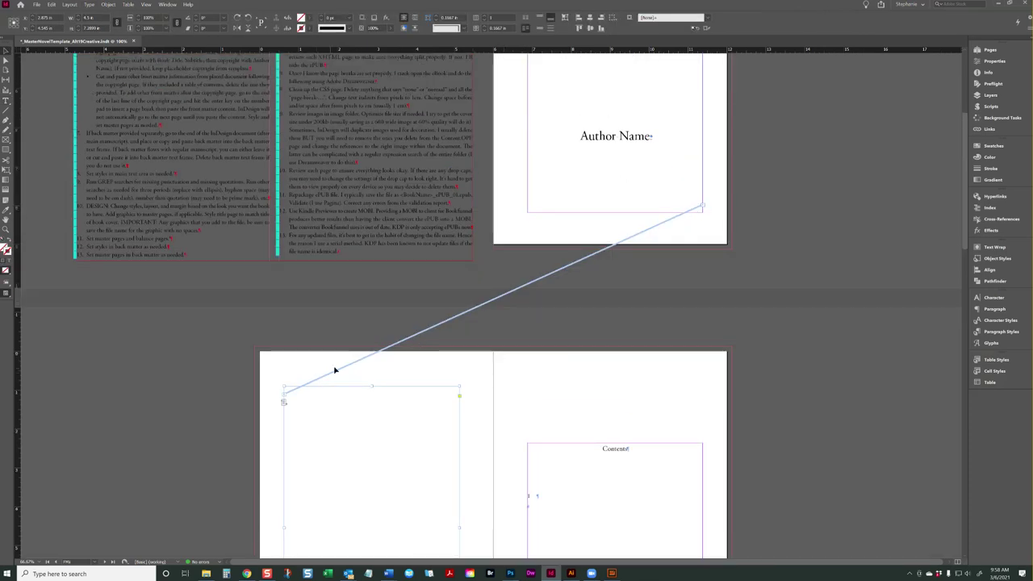
scroll(334, 369, down, 3)
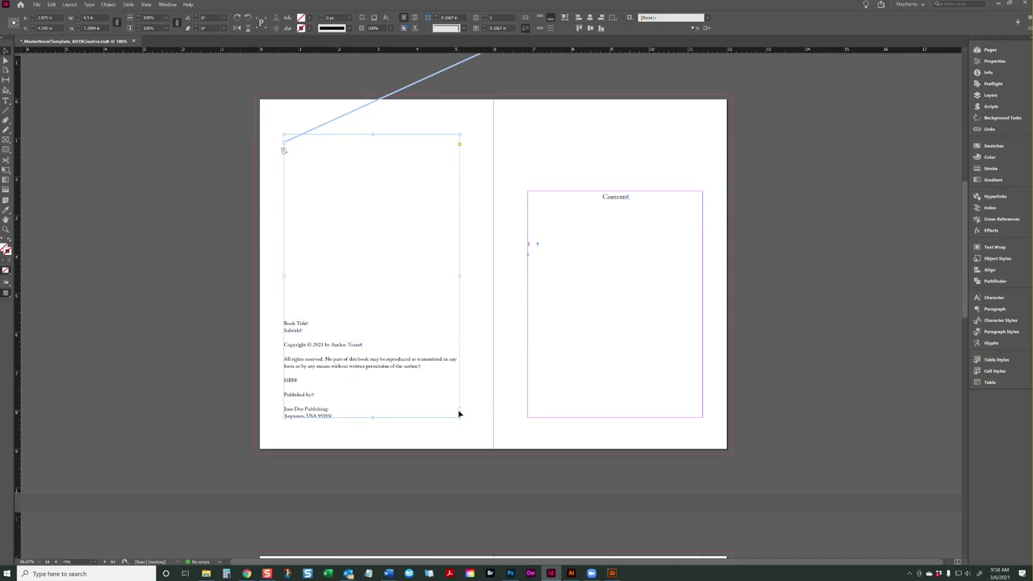
click(554, 287)
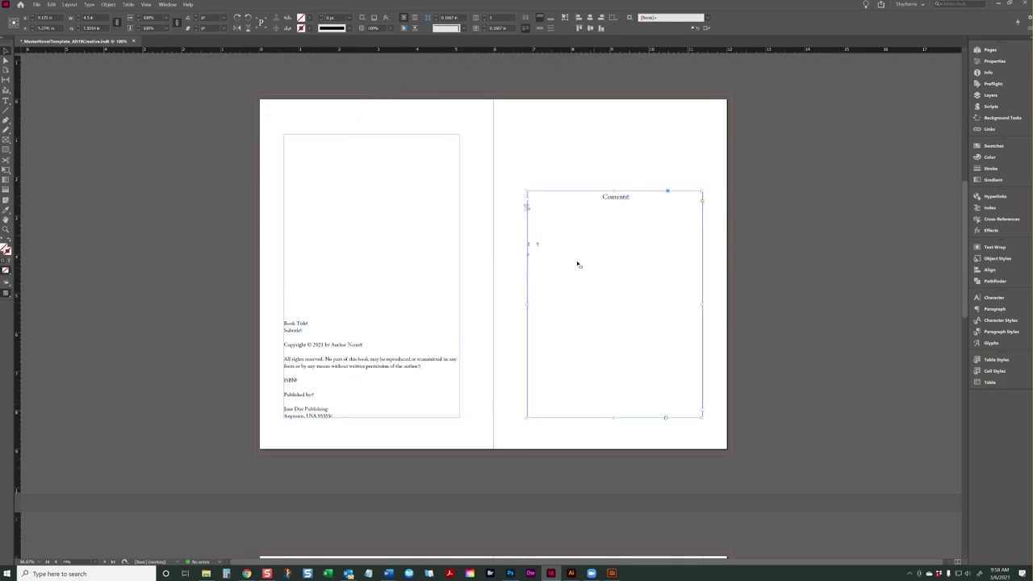
click(604, 256)
Select the manuscript and backmatter frames, then settle back on the manuscript spread
scroll(604, 257, down, 5)
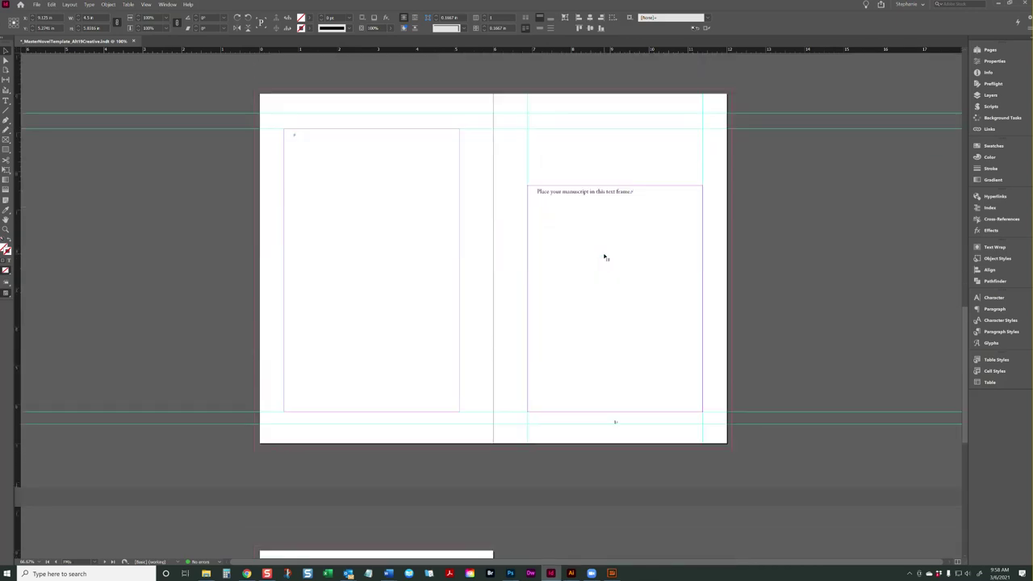
click(605, 257)
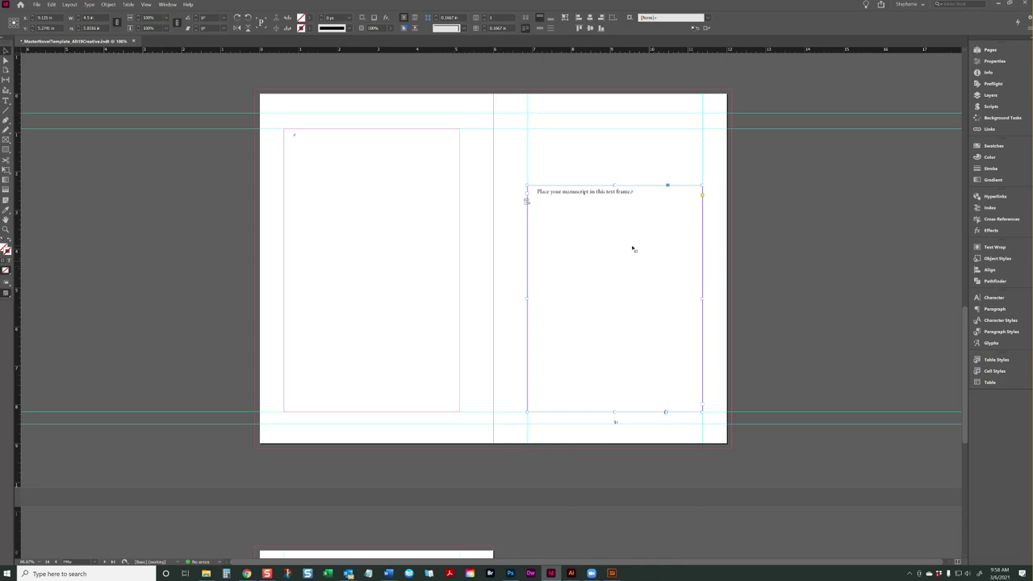
scroll(633, 249, down, 5)
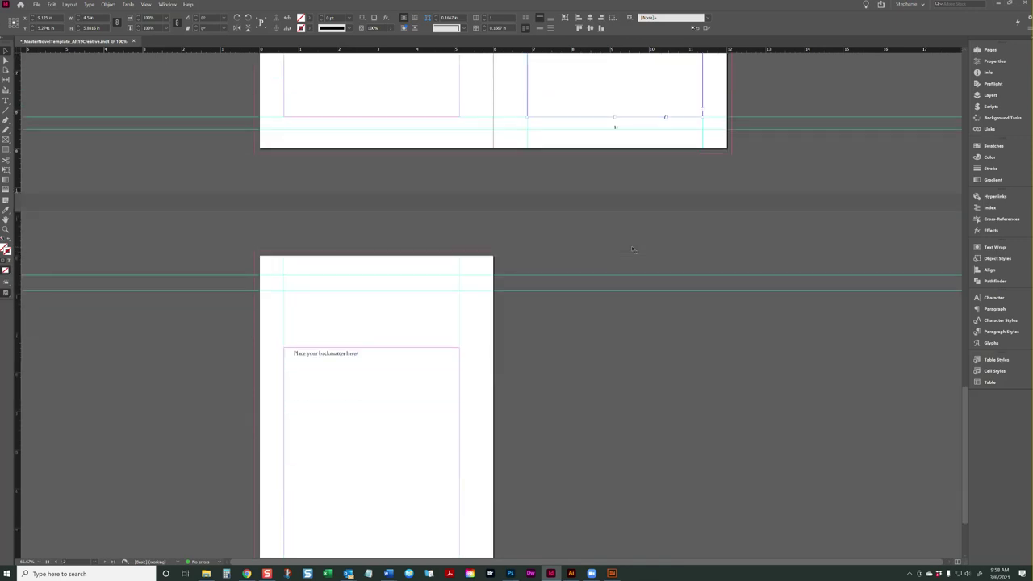
click(385, 296)
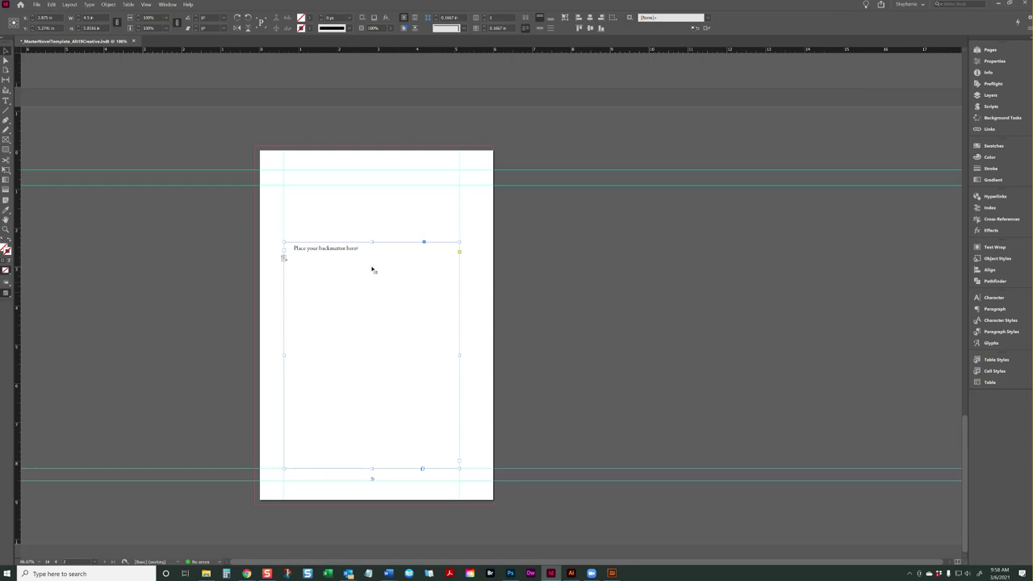
scroll(385, 270, up, 4)
scroll(665, 204, up, 1)
click(650, 201)
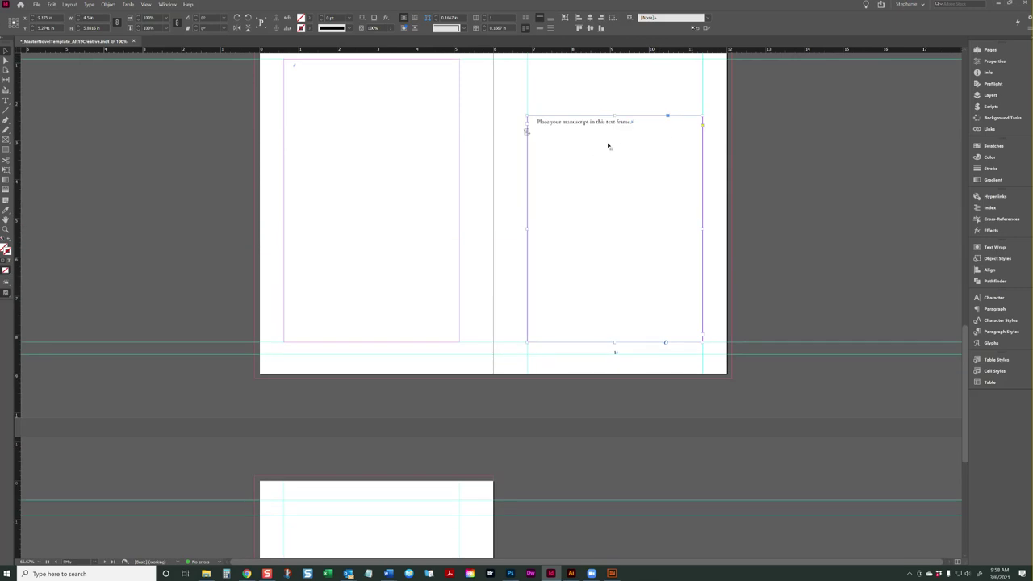
scroll(608, 147, down, 4)
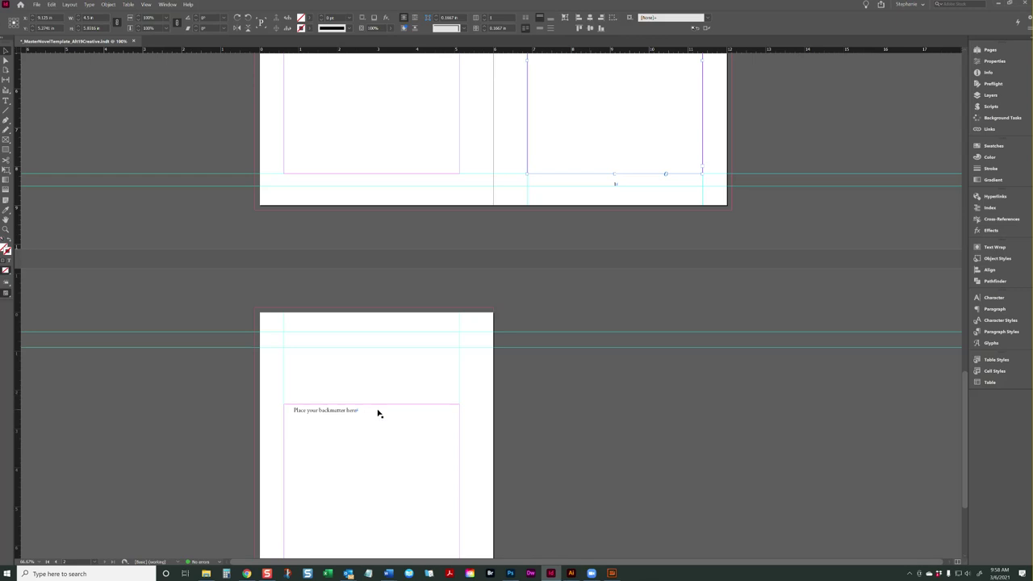
scroll(424, 384, up, 1)
scroll(424, 384, up, 10)
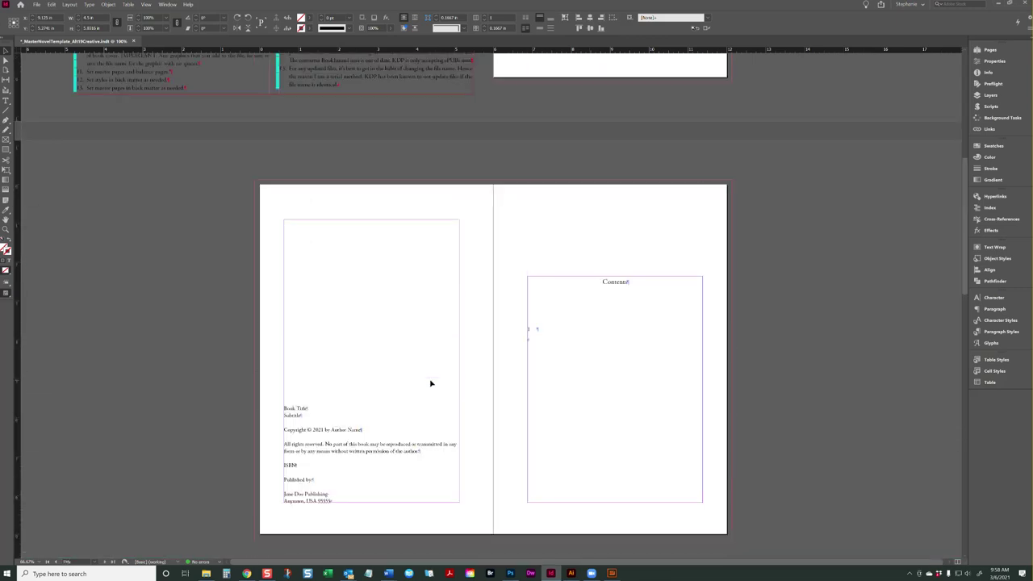
Enter the manuscript frame and select its 'Place your manuscript in this text frame.' line
scroll(436, 383, down, 12)
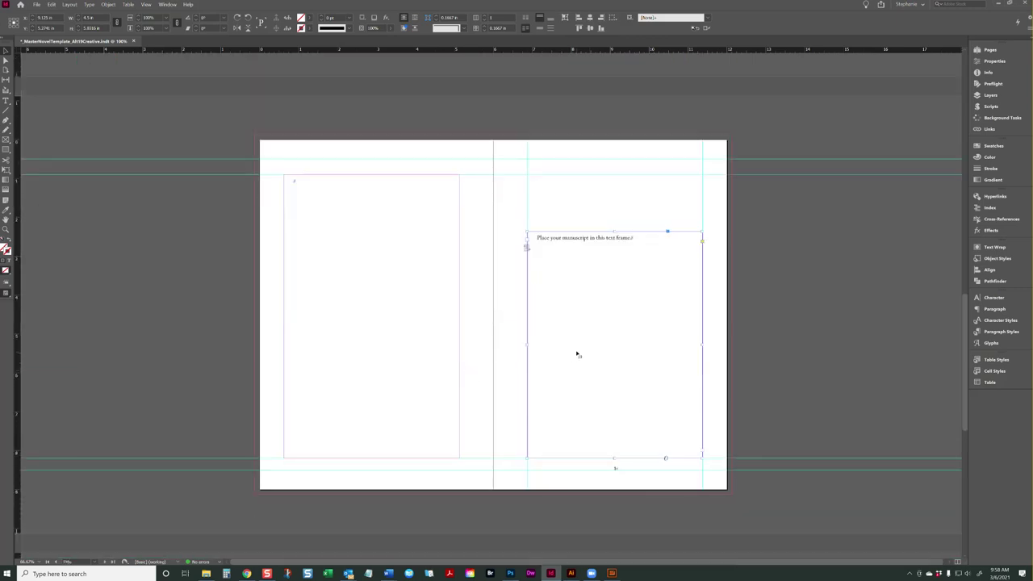
double_click(579, 279)
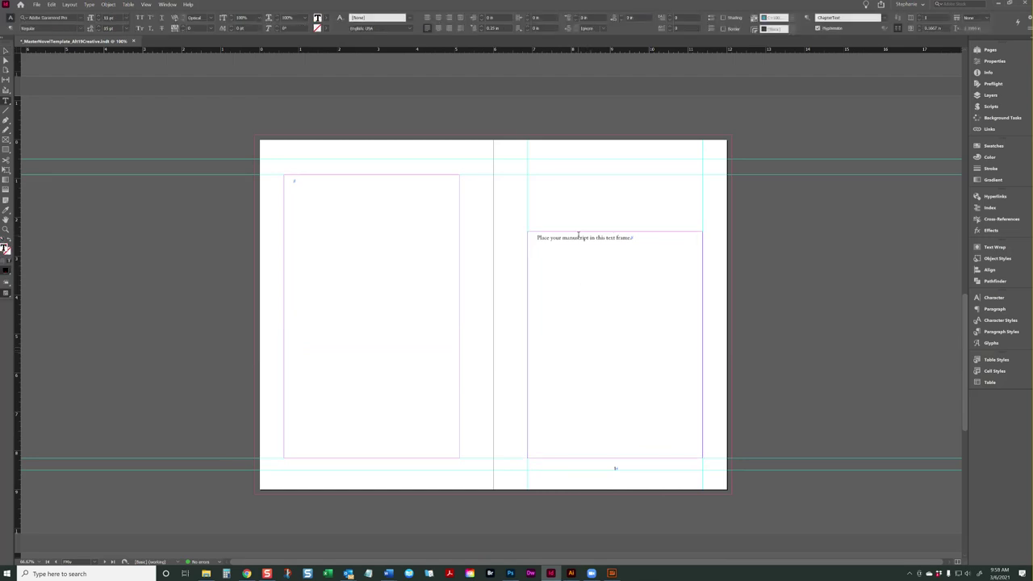
triple_click(577, 236)
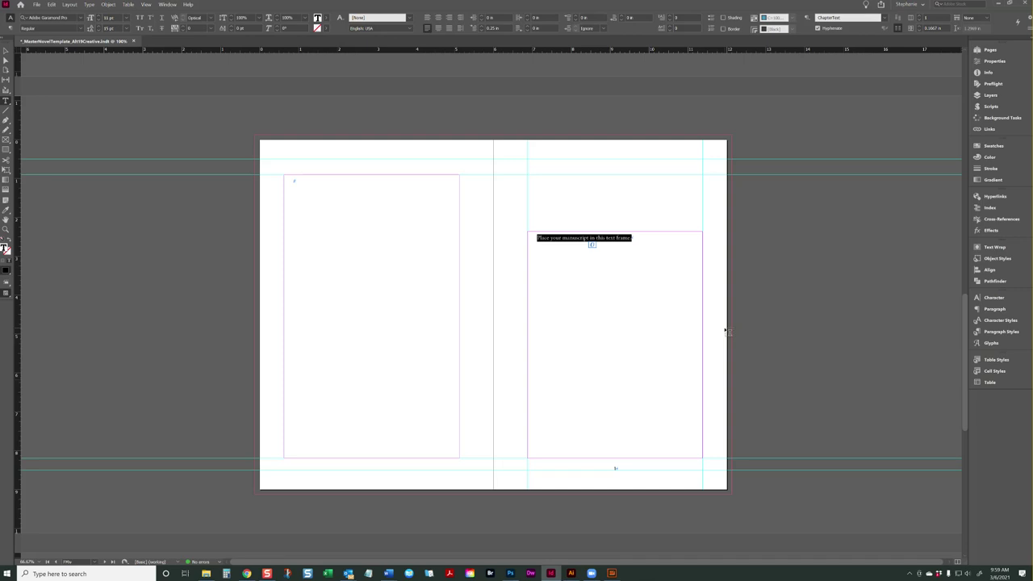
Select part of the 'Place your backmatter here' line, then reselect the manuscript frame as an object
scroll(627, 307, down, 5)
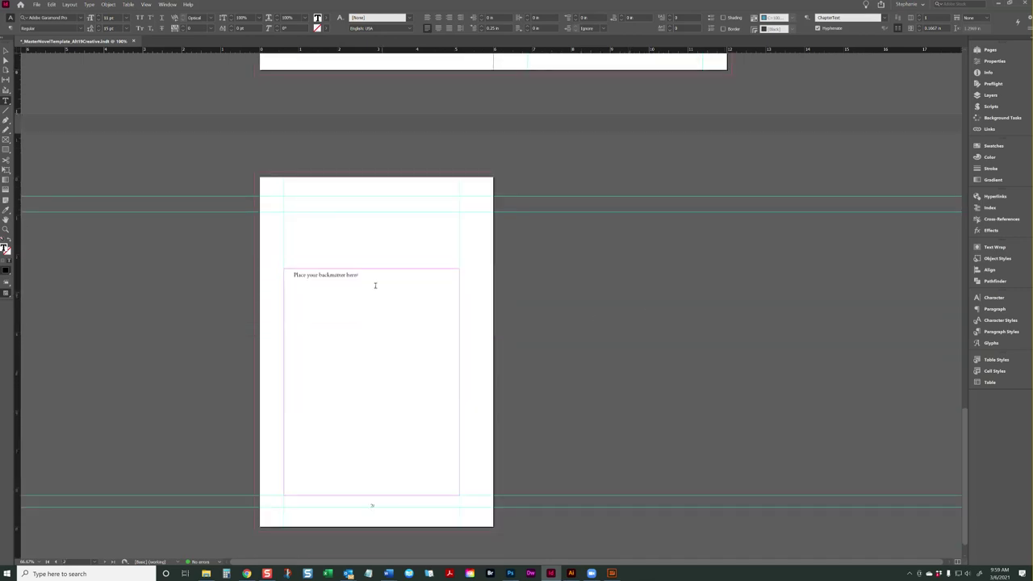
drag(360, 275, 303, 274)
click(297, 273)
scroll(523, 243, up, 5)
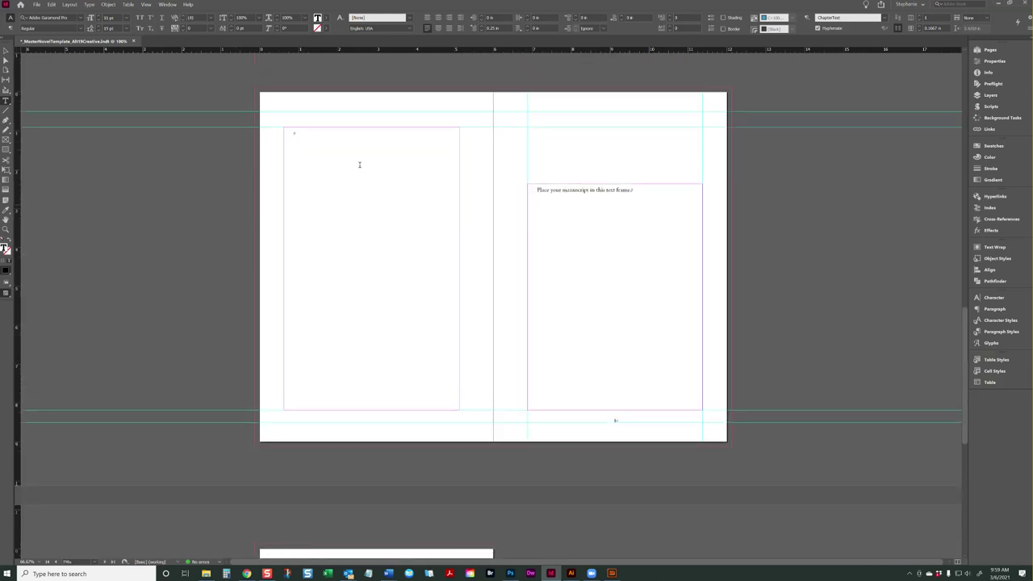
click(6, 51)
key(ctrl+a)
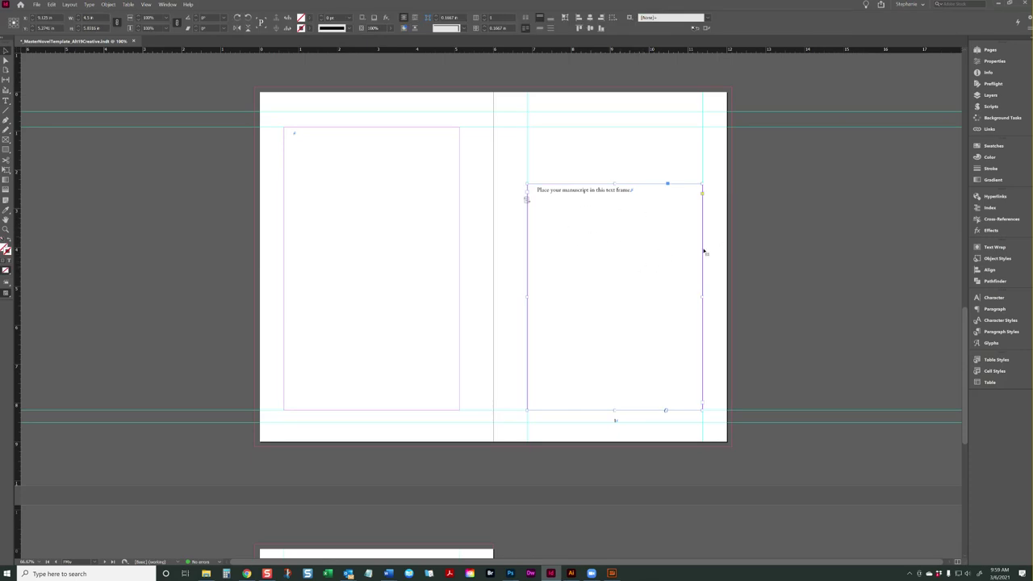
Select the frame above the copyright page and browse the menus for thread display options
scroll(666, 263, up, 10)
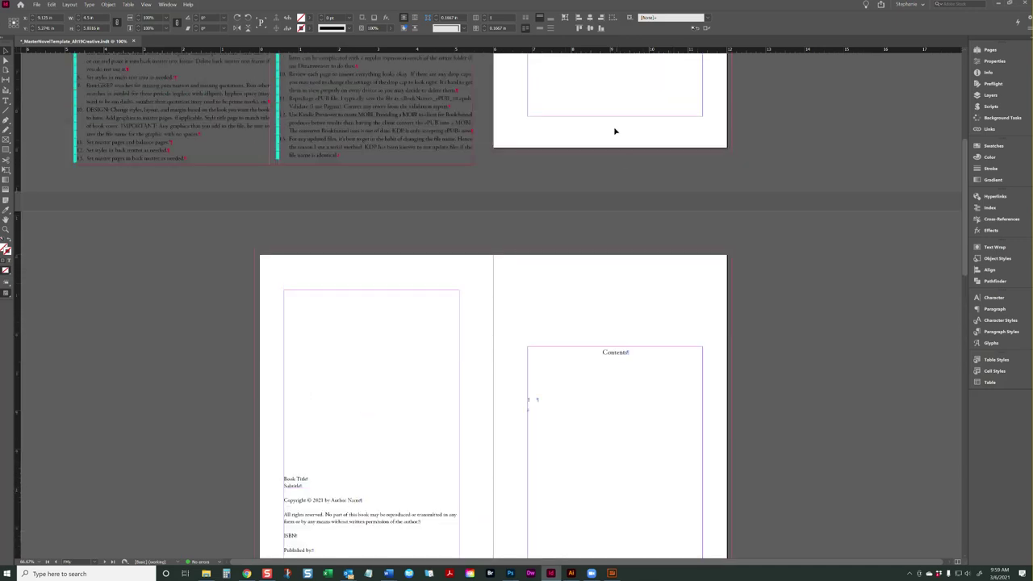
click(641, 106)
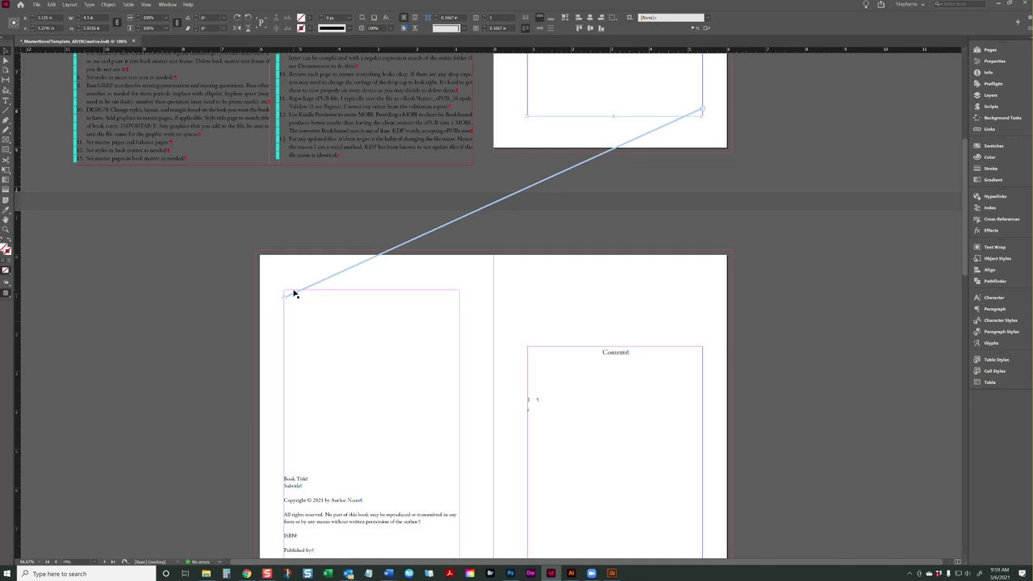
click(169, 5)
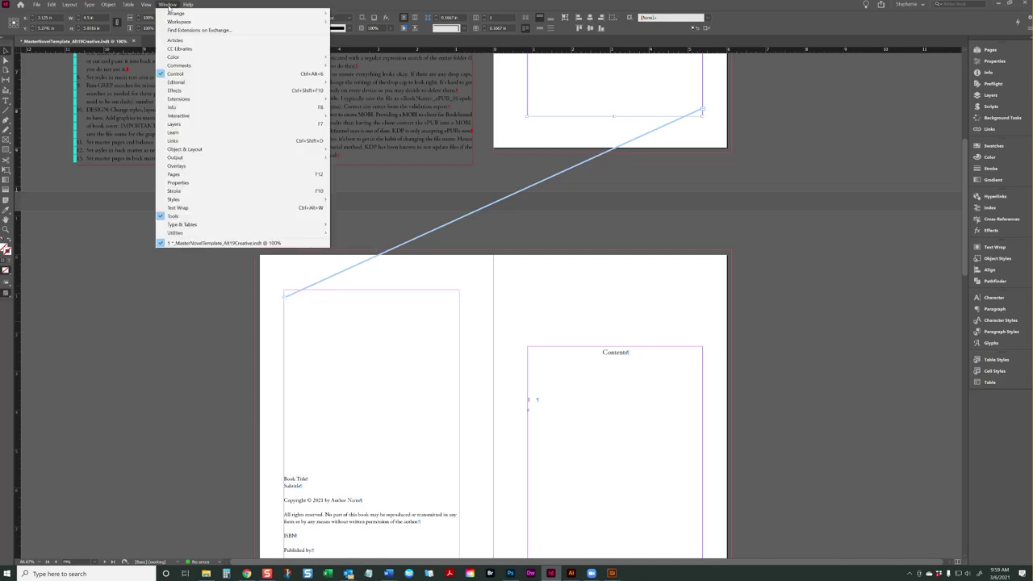
mouse_move(146, 6)
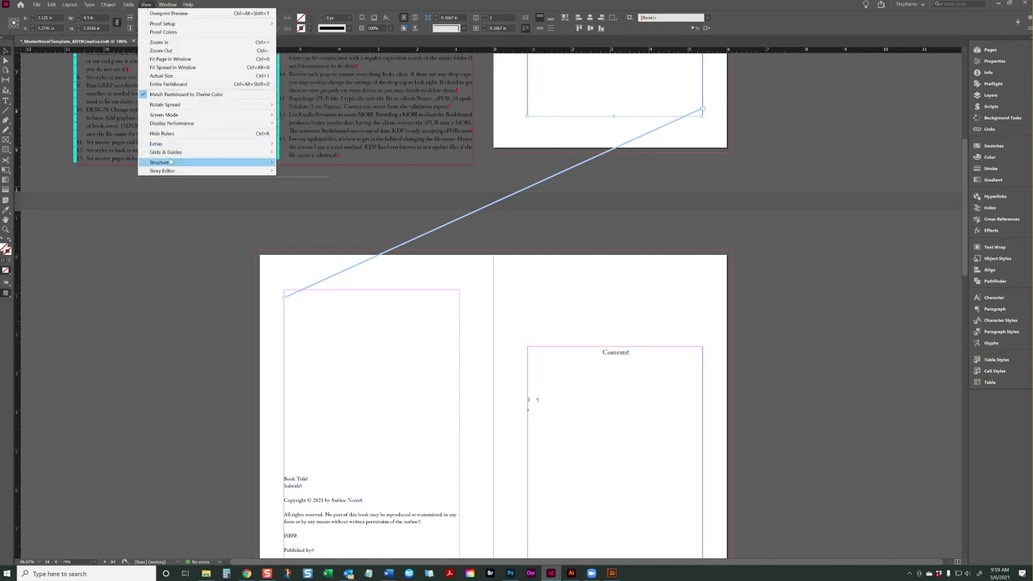
mouse_move(170, 154)
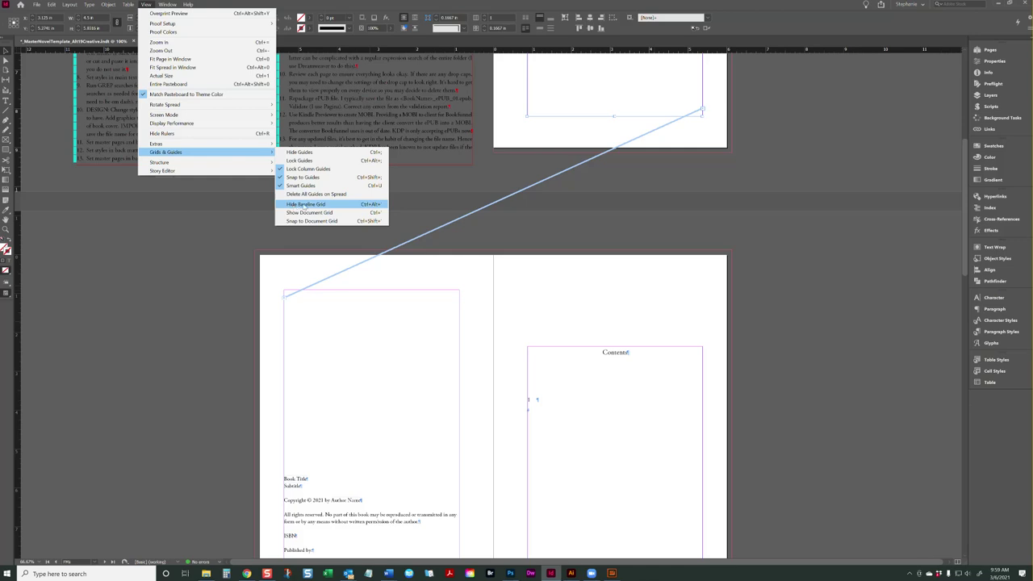
Select the copyright page's text frame to show its incoming thread
click(405, 344)
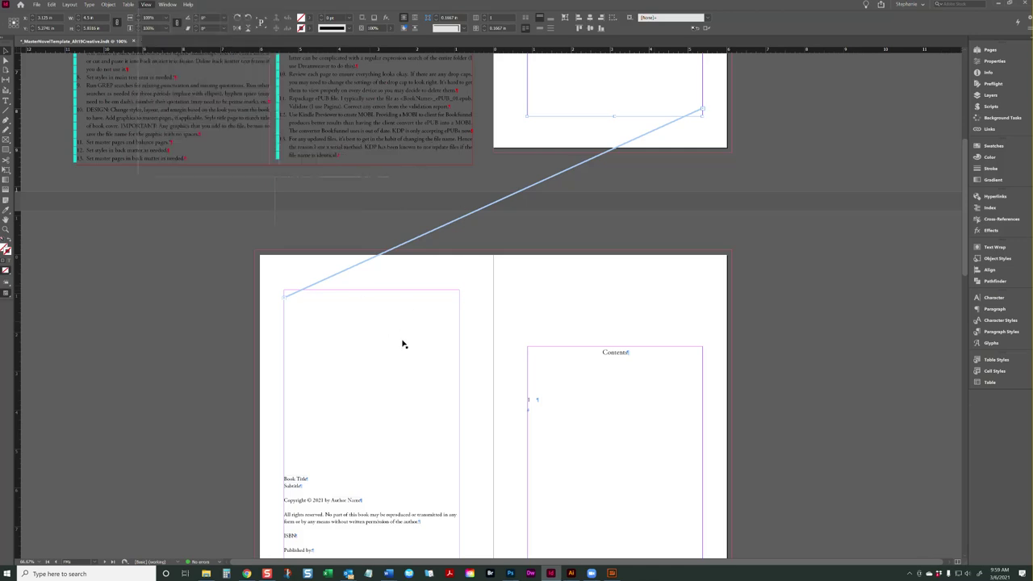
click(407, 341)
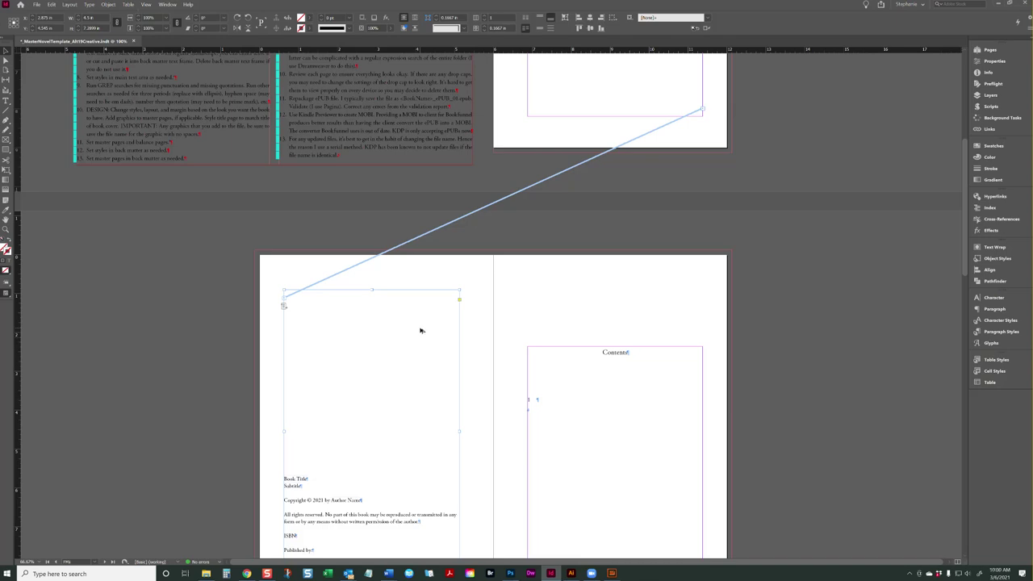
click(474, 320)
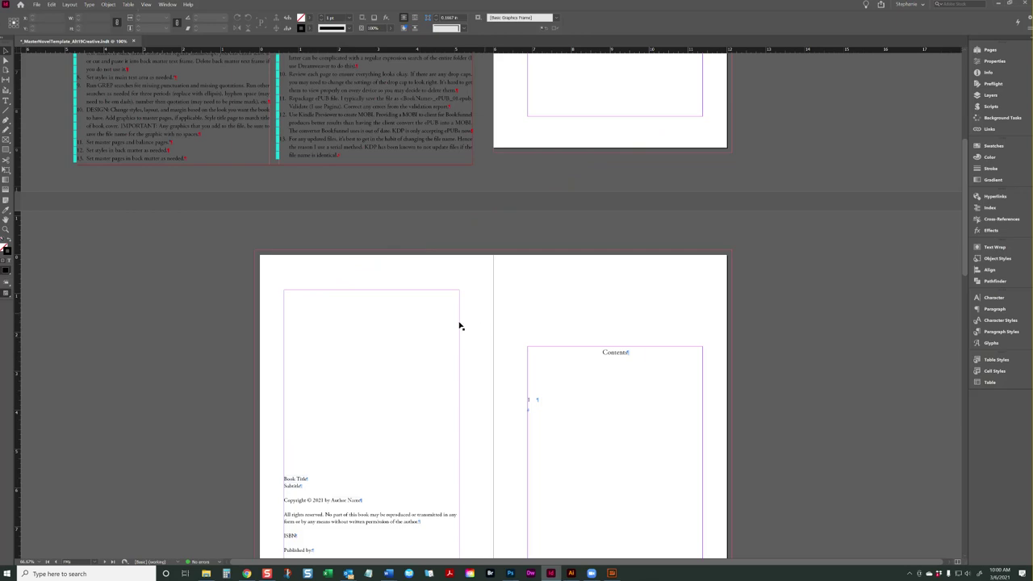
click(448, 330)
Reselect the copyright frame and look through View > Grids & Guides for the thread display option
click(146, 4)
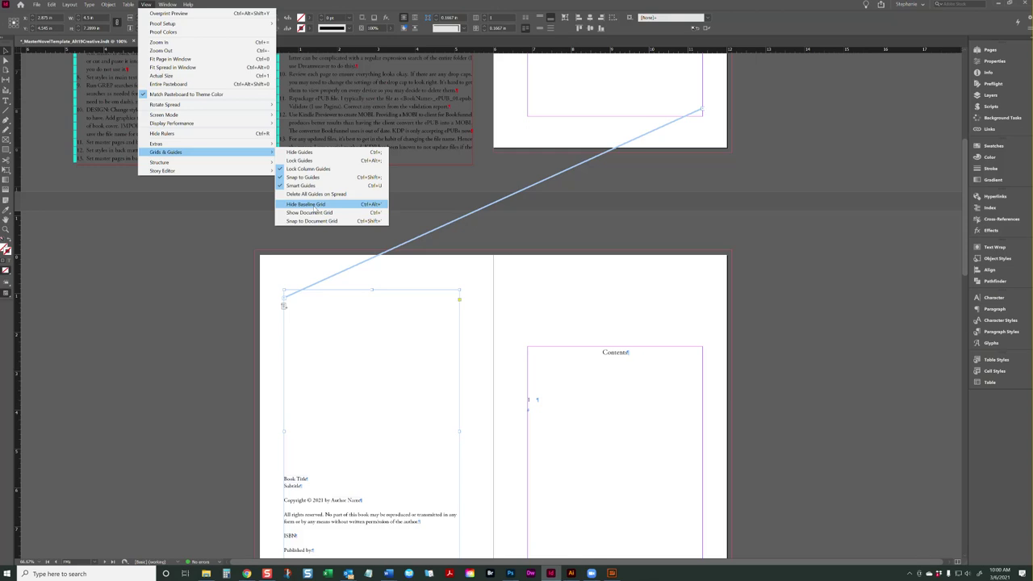
click(468, 260)
click(468, 272)
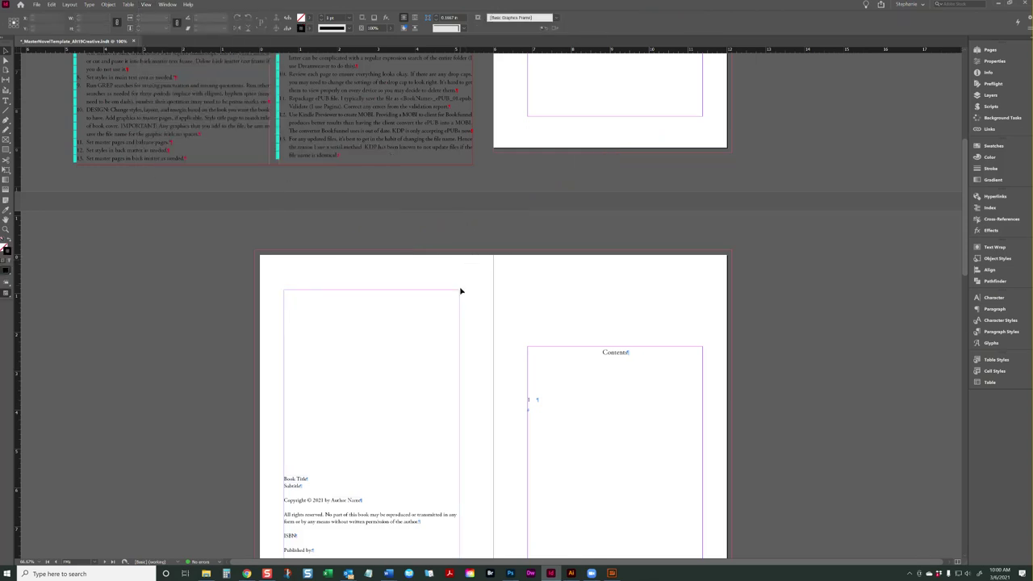
click(457, 298)
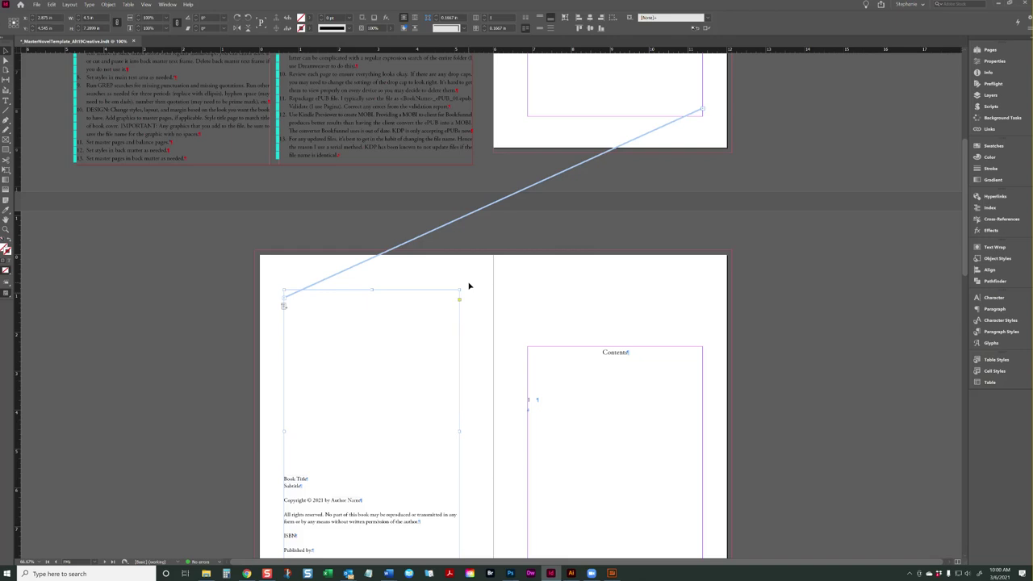
click(146, 4)
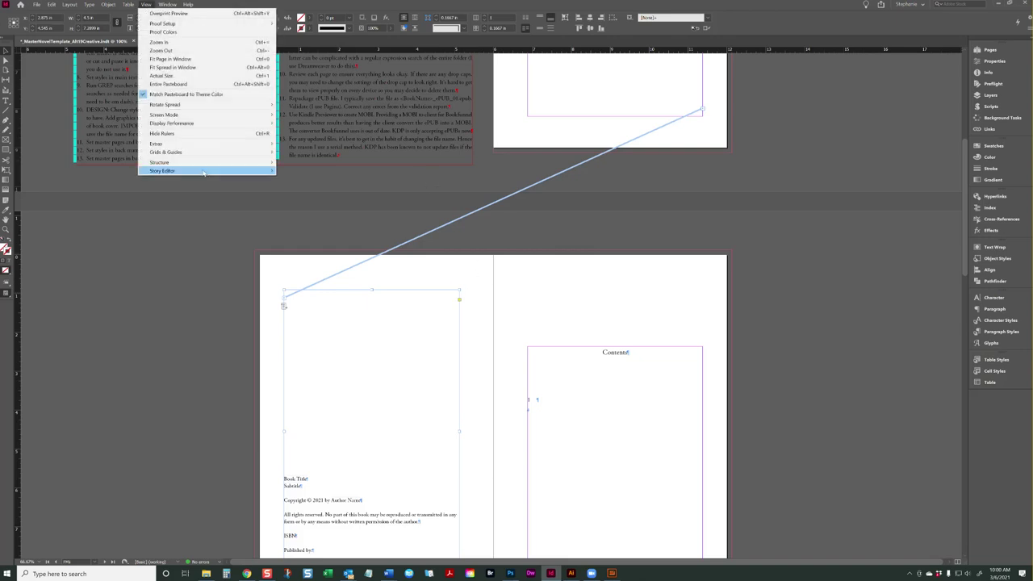
mouse_move(206, 151)
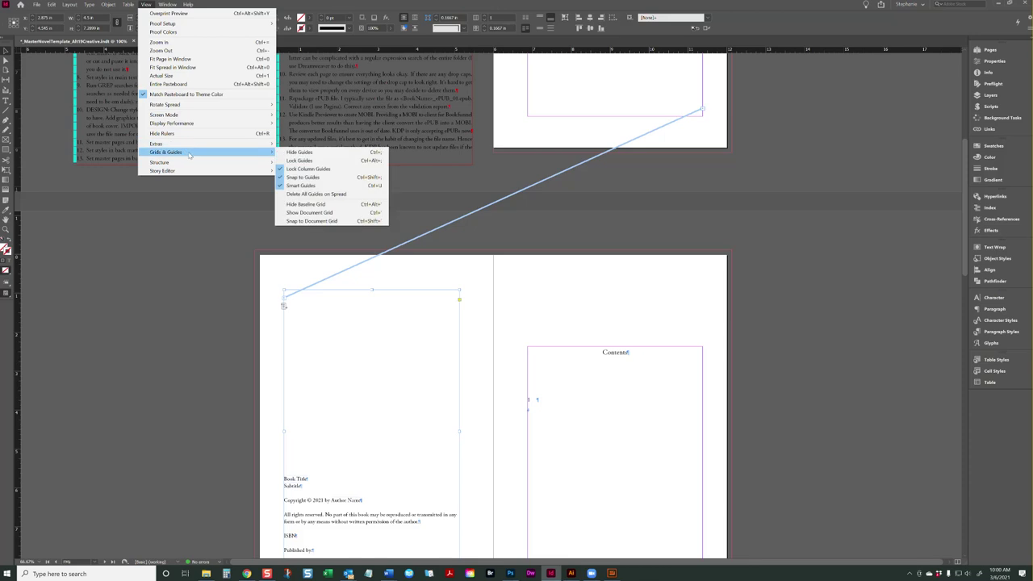